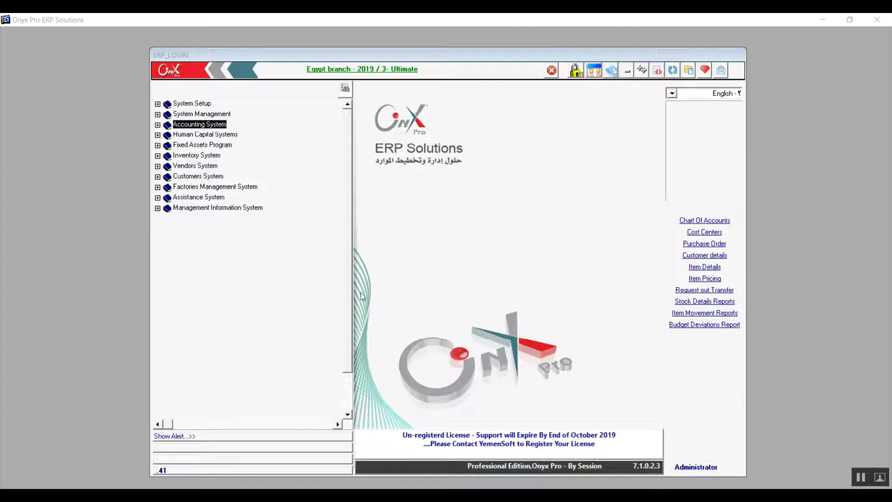
left_click(158, 125)
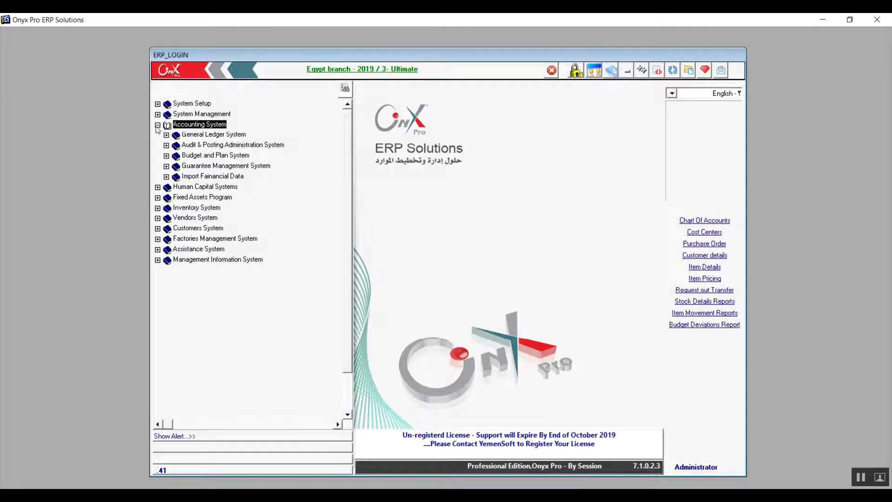
left_click(158, 125)
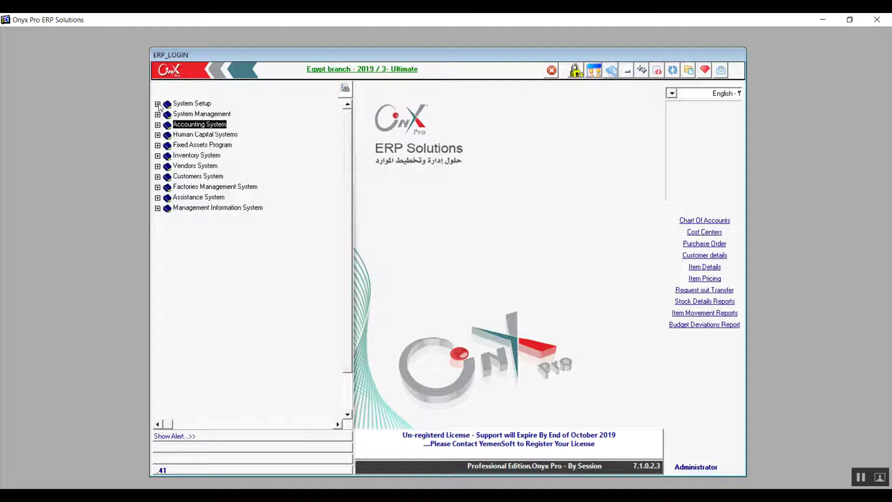
left_click(157, 103)
left_click(157, 103)
left_click(157, 105)
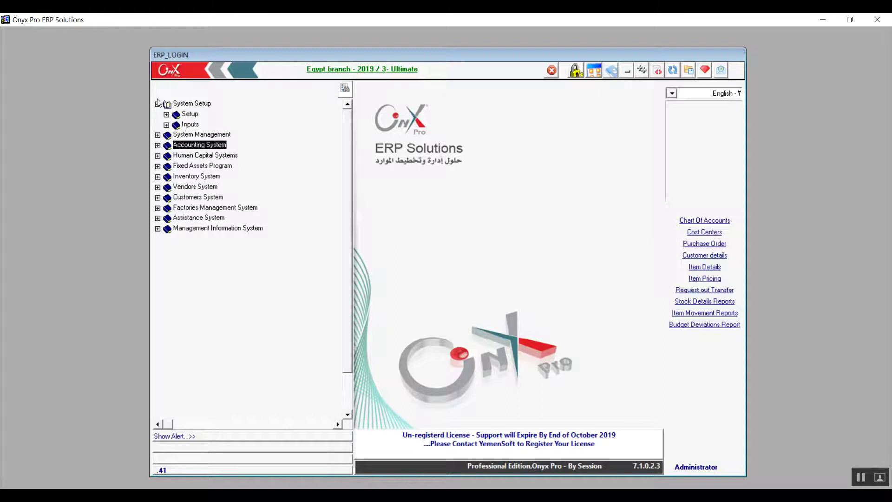
left_click(157, 104)
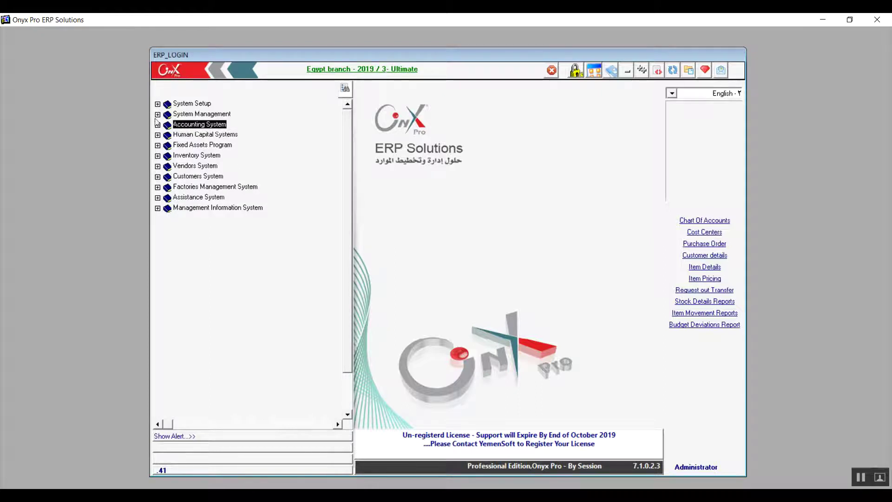
- Open the Bank Groups screen from the General Ledger System setup within the Accounting System
left_click(157, 124)
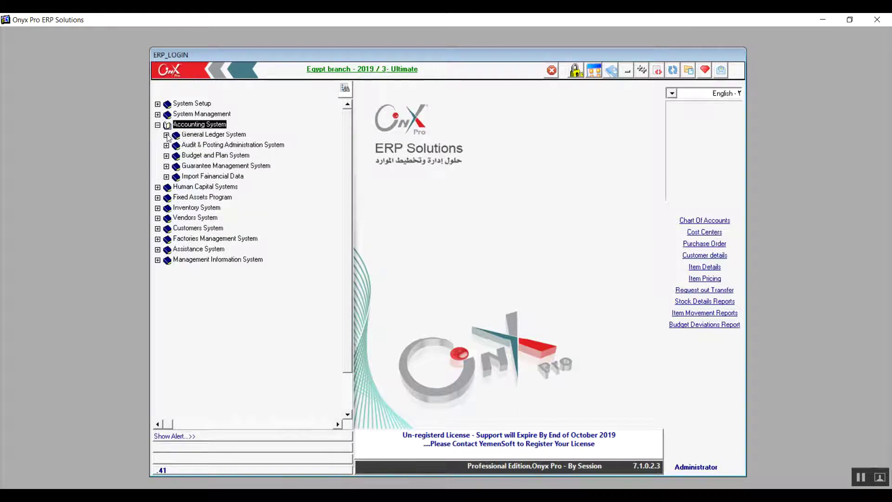
left_click(166, 135)
left_click(175, 145)
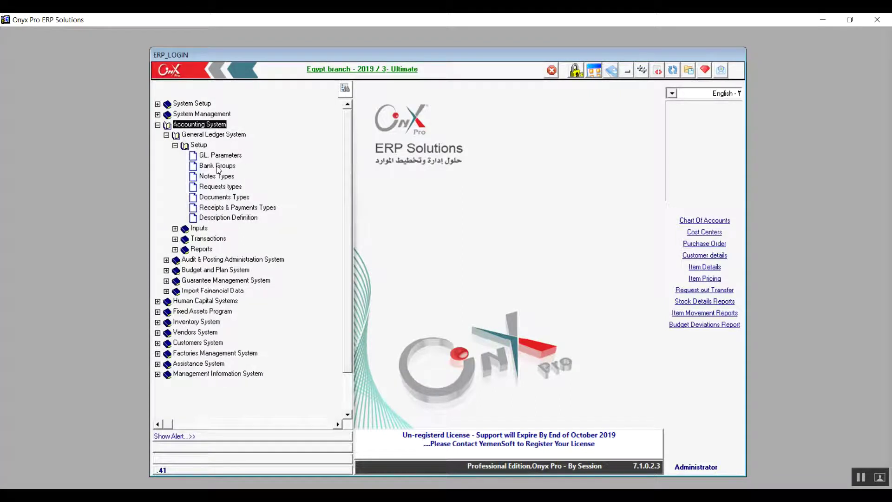
left_click(217, 167)
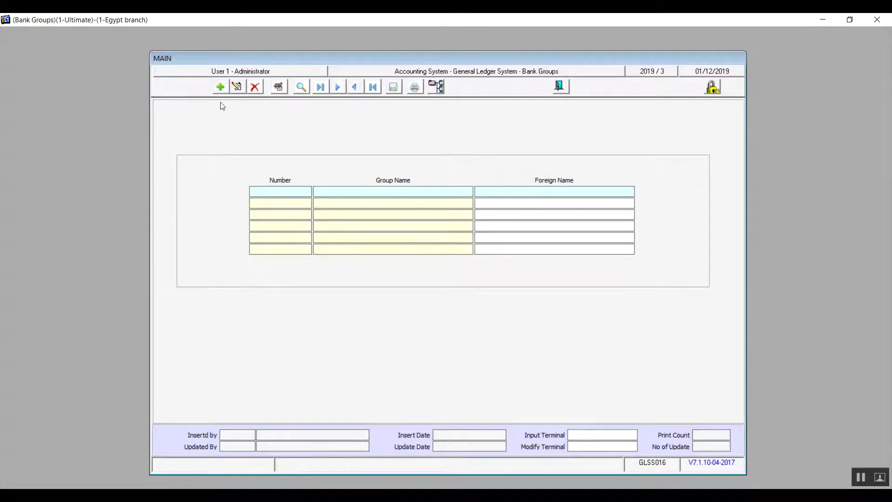
- Add a bank group with Egypt Bank as both group name and foreign name, save it and leave the screen
left_click(221, 87)
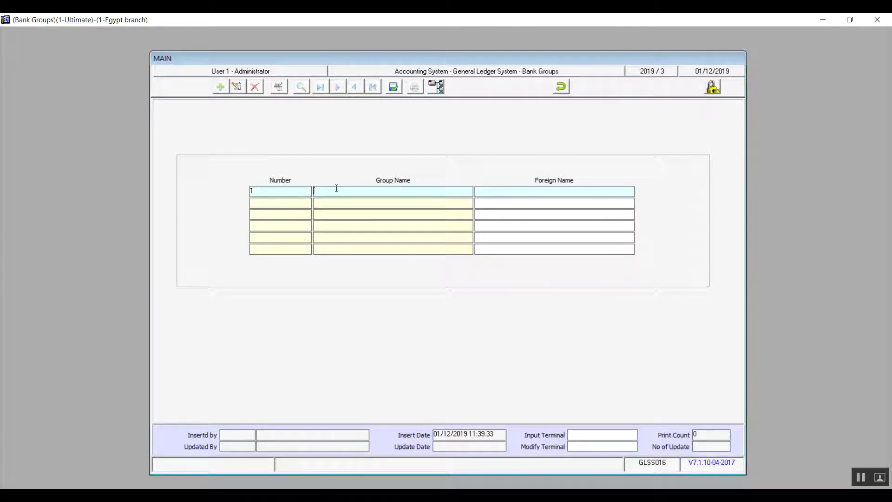
type("Egypt Bank")
key("shift+Left")
key("shift+Left")
key("shift+Left")
key("shift+Left")
key("shift+Left")
key("shift+Left")
key("shift+Left")
key("shift+Left")
key("shift+Left")
key("shift+Left")
key("ctrl+c")
key("Tab")
key("ctrl+v")
left_click(394, 88)
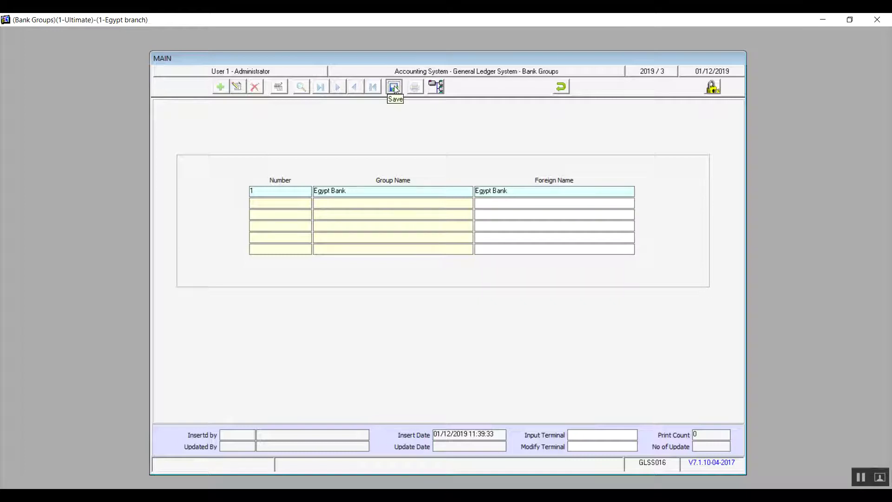
left_click(564, 86)
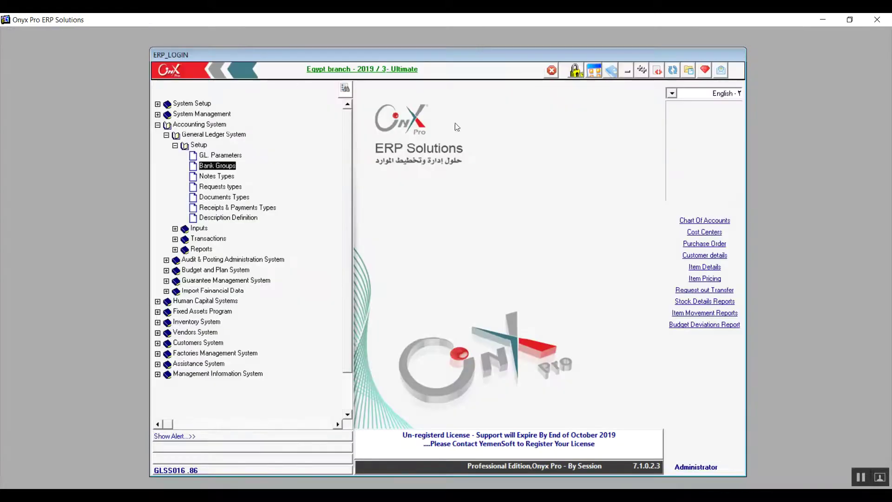
- Open the General Ledger Notes Types screen and look through the existing note types
double_click(205, 177)
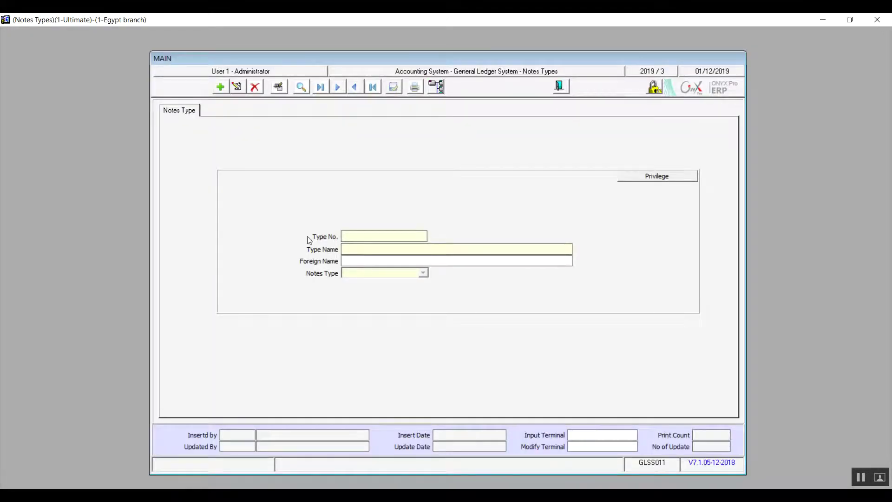
left_click(300, 87)
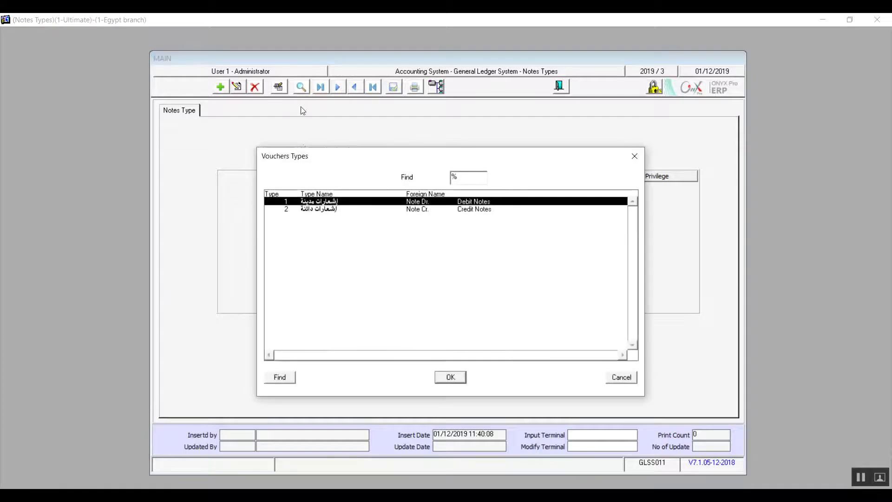
left_click(309, 210)
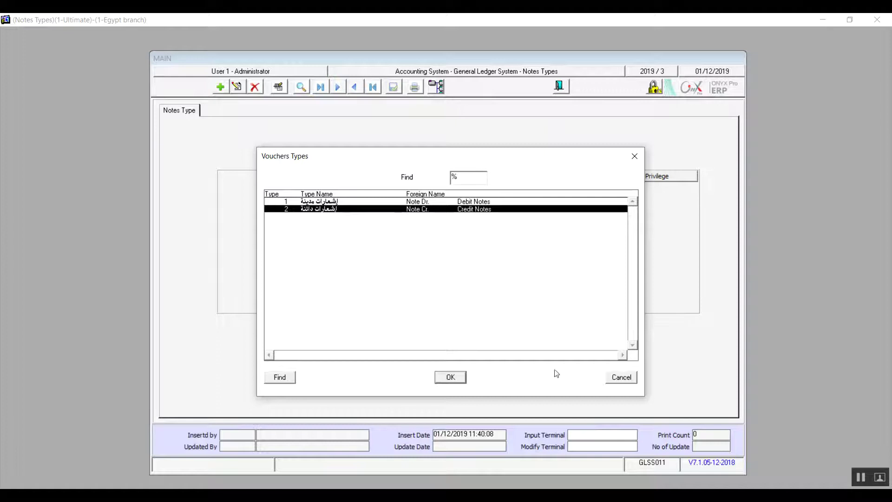
left_click(632, 380)
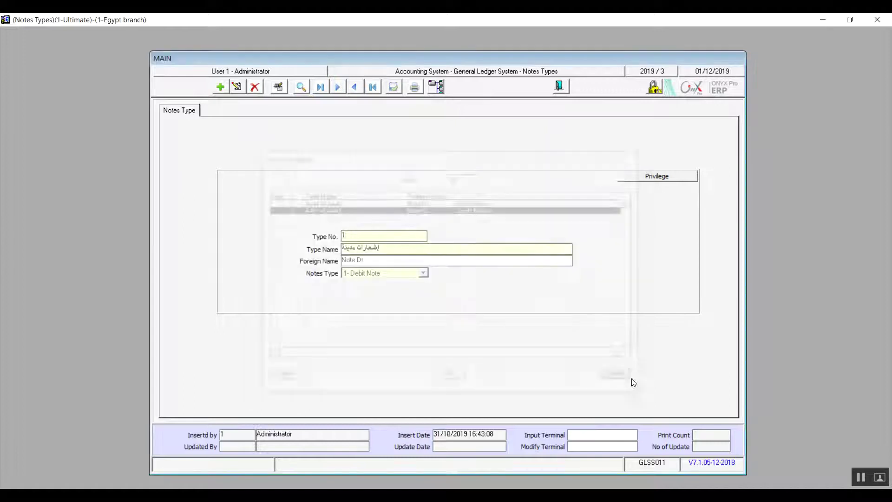
- Add a notes type with Vendors note as type name and foreign name, classified as 1- Debit Note
left_click(220, 88)
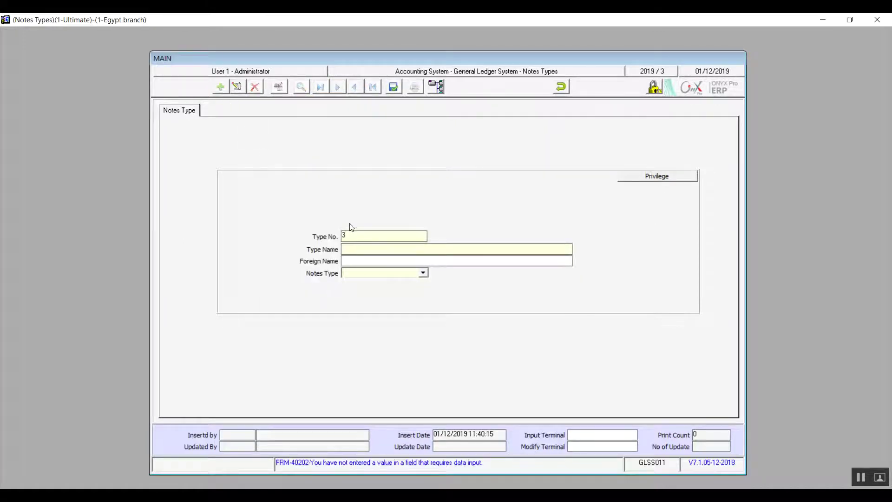
left_click(352, 249)
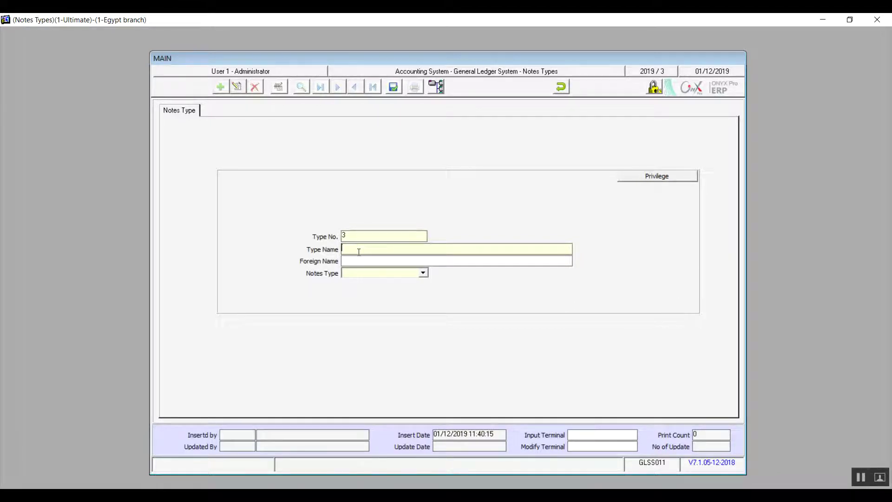
type("Vendors note")
left_click_drag(388, 248, 325, 257)
key("ctrl+c")
left_click(364, 259)
key("ctrl+v")
left_click(423, 273)
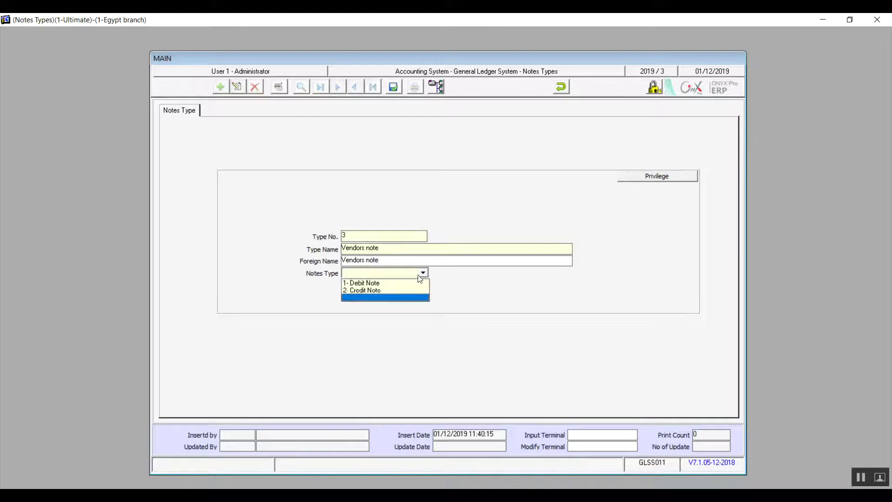
left_click(385, 283)
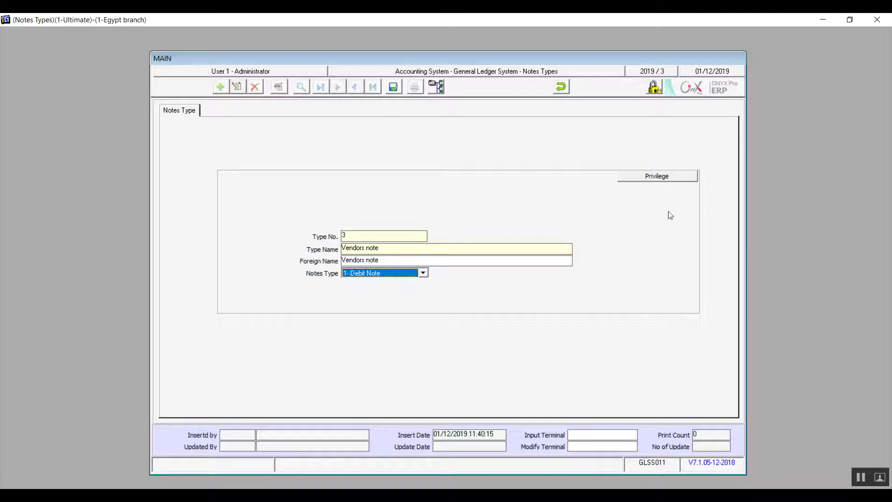
- Check the privilege screen for the Vendors note type, return from it and save the note type
left_click(667, 177)
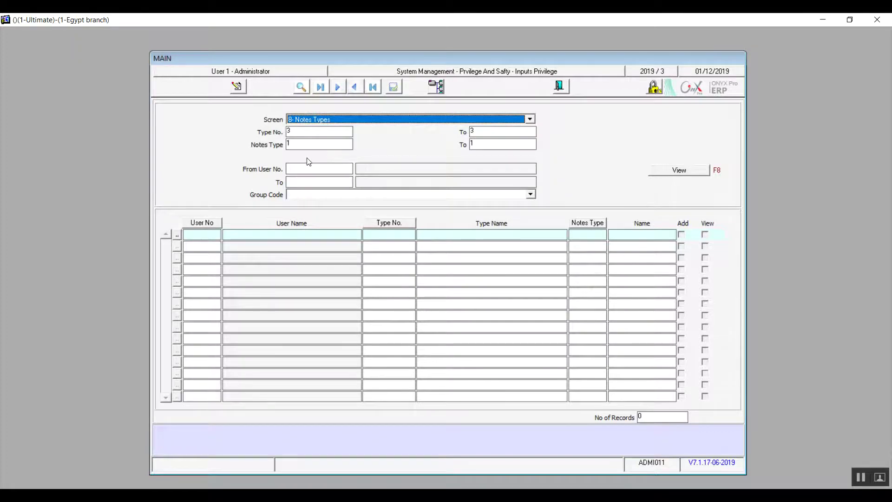
left_click(205, 236)
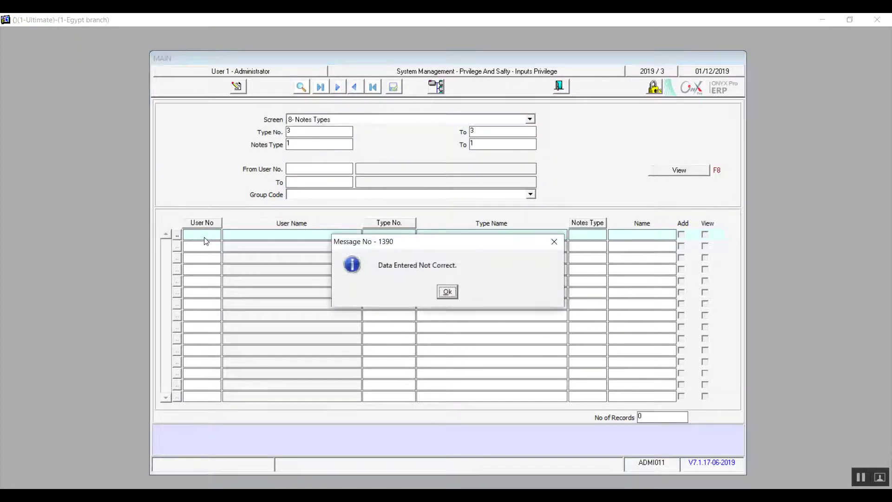
left_click(445, 291)
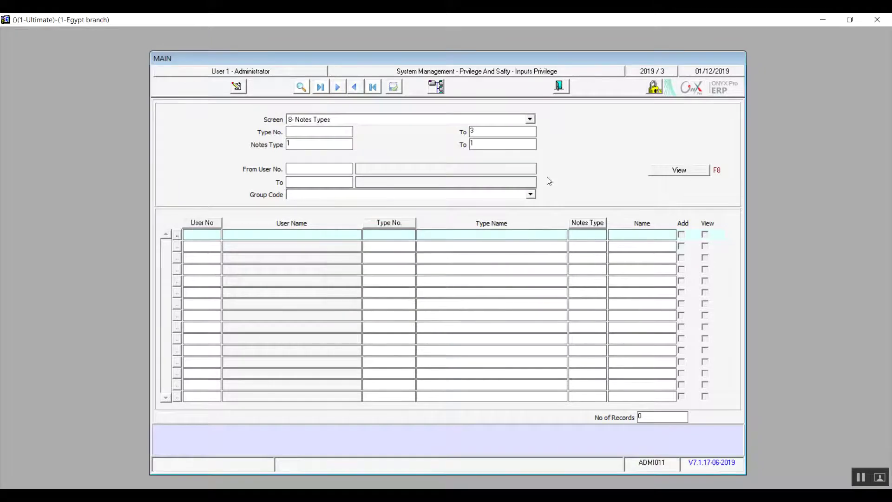
left_click(560, 86)
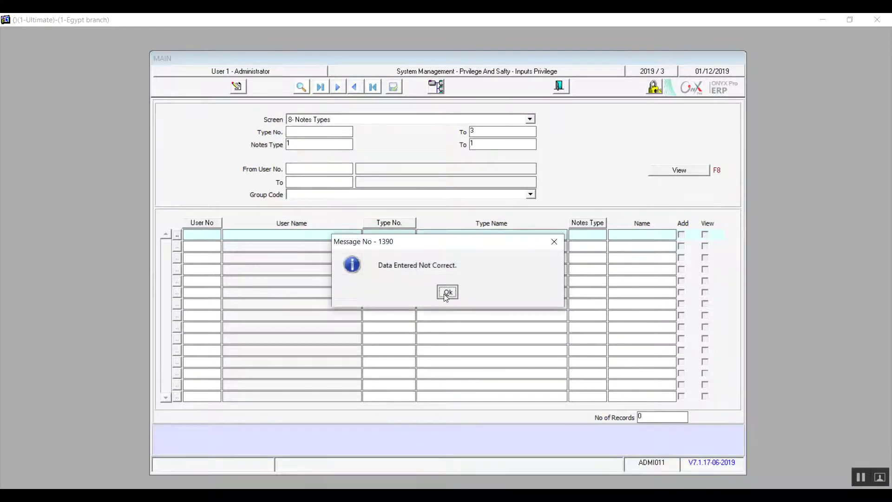
key("Return")
left_click(393, 88)
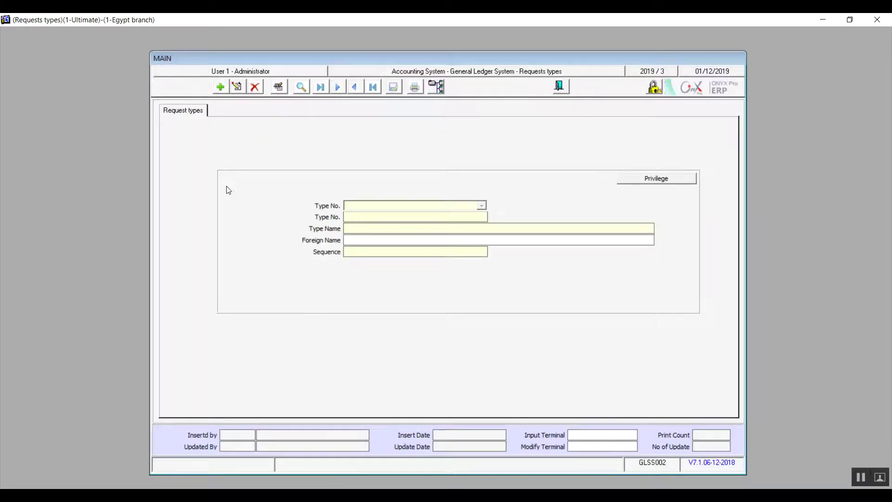
- Look through the list of existing request types and close it without choosing one
left_click(305, 87)
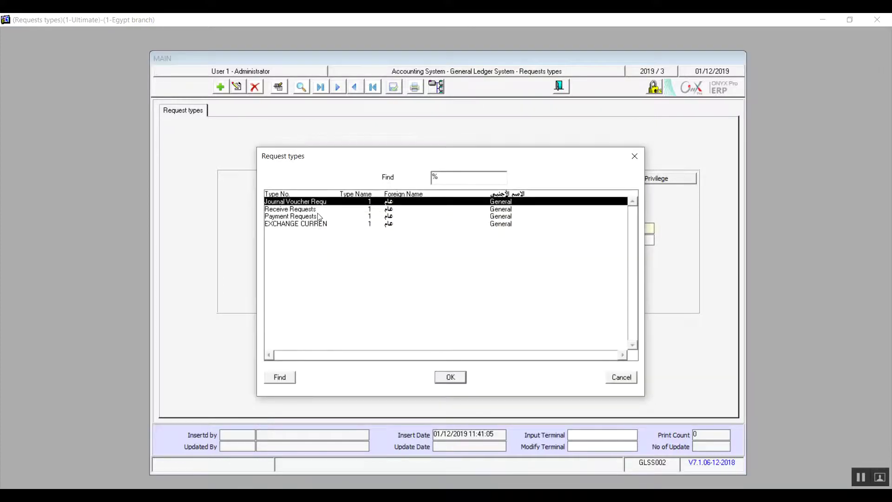
key("Down")
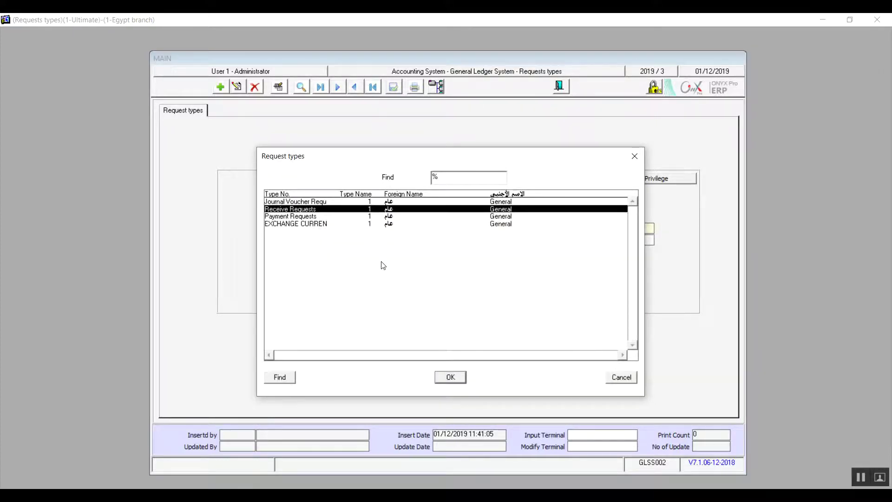
key("Down")
key("Down")
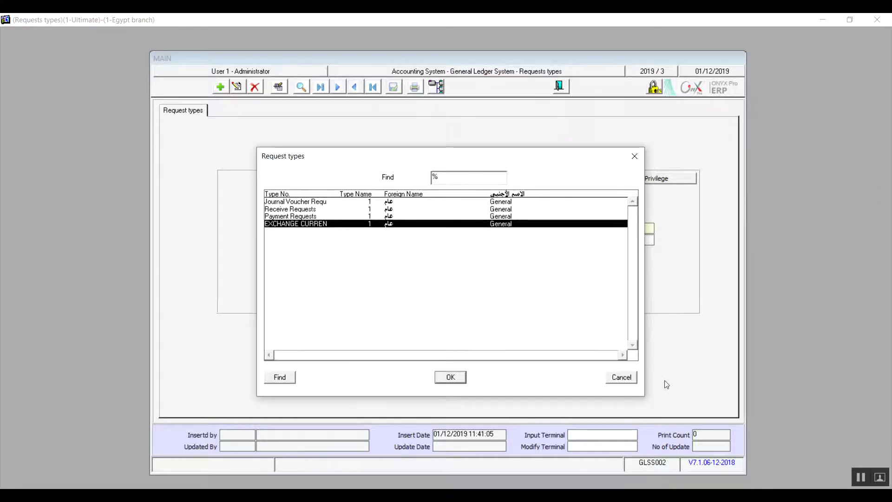
left_click(623, 377)
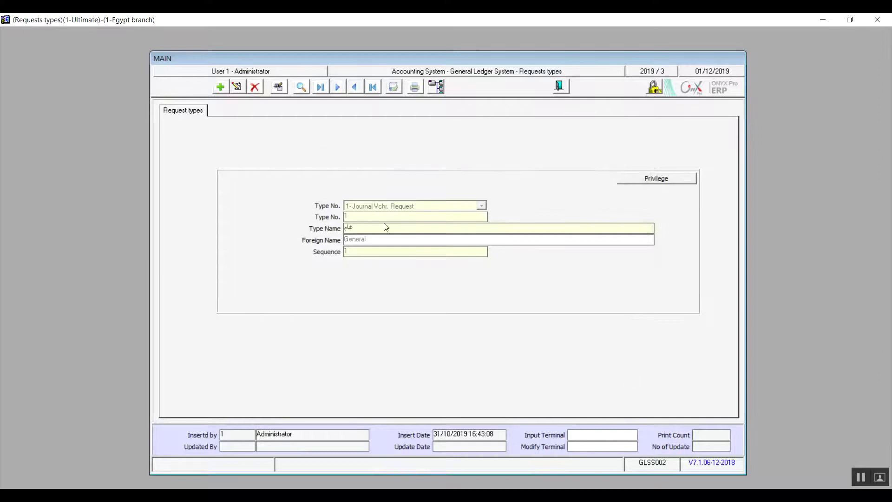
- Add a new request type under 3- Payment Request with the type name Pay for vendors
left_click(220, 87)
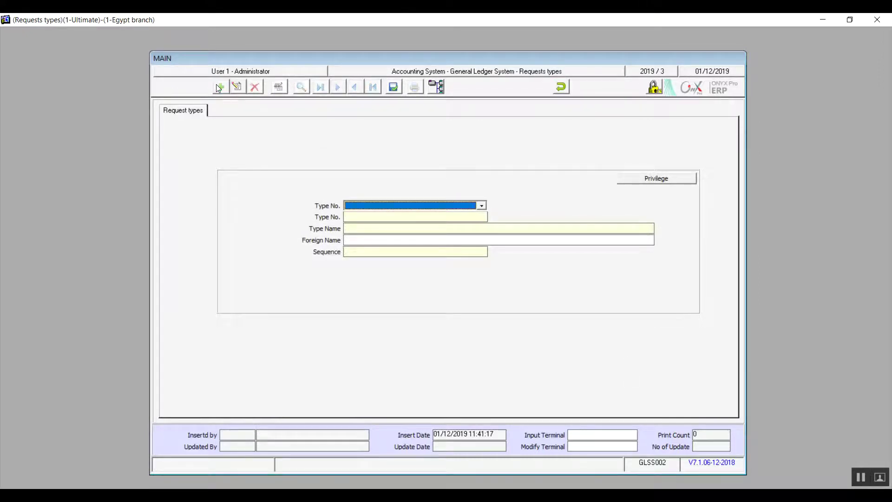
left_click(482, 206)
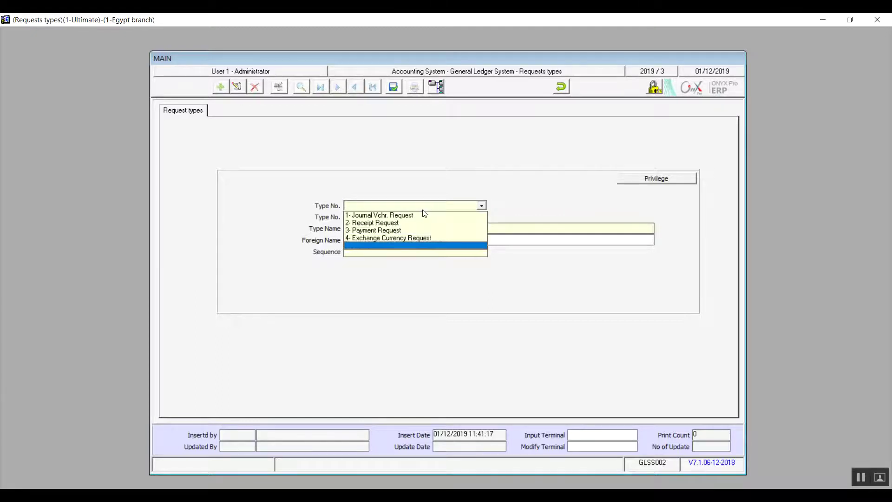
left_click(410, 231)
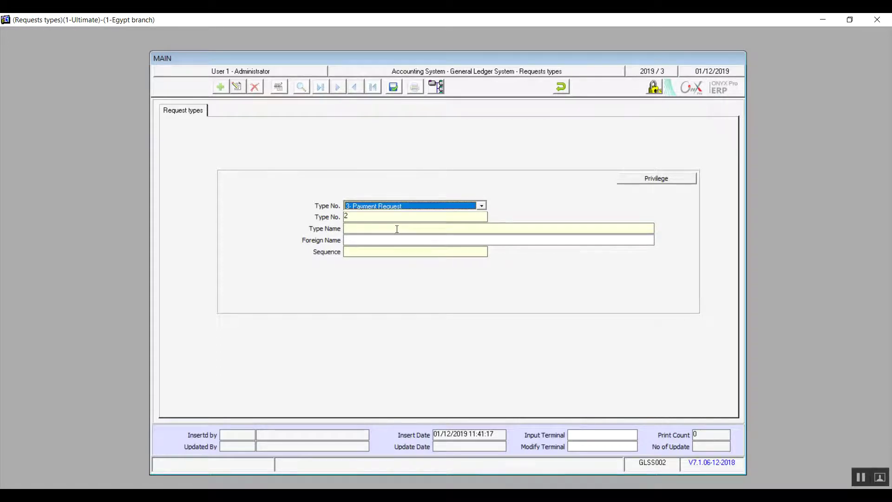
left_click(397, 229)
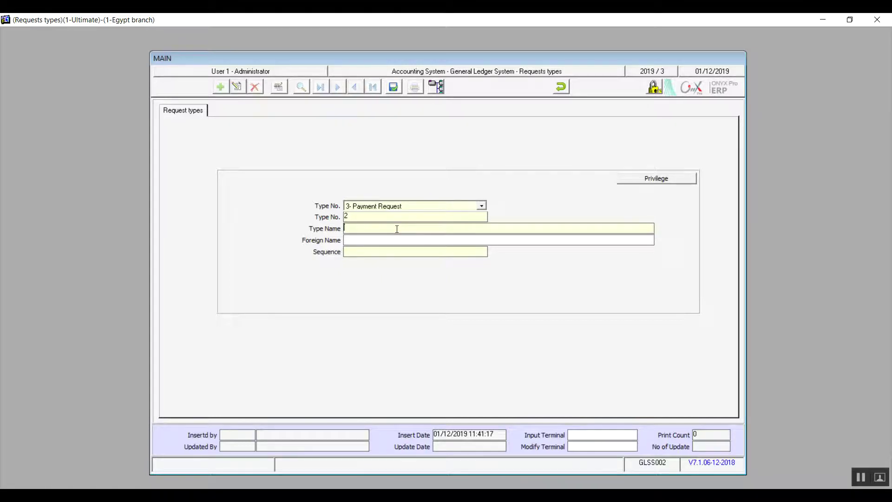
type("Pay for vendors")
left_click_drag(395, 231, 344, 228)
key("ctrl+c")
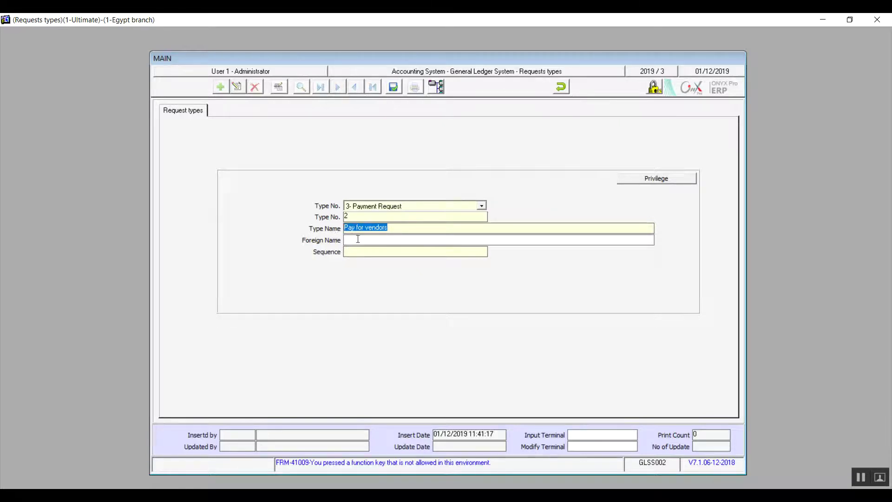
- Set the request type's sequence to 1, save the record and leave the Requests types screen
left_click(393, 87)
left_click(388, 251)
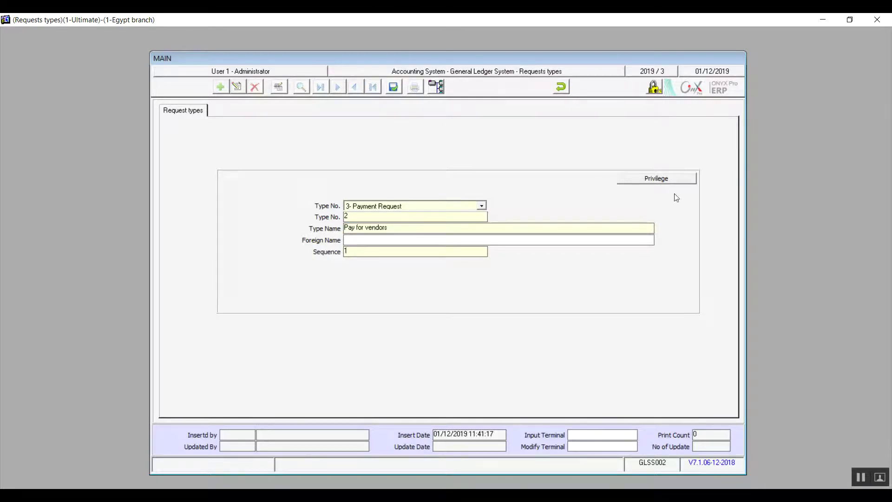
left_click(395, 87)
left_click(559, 87)
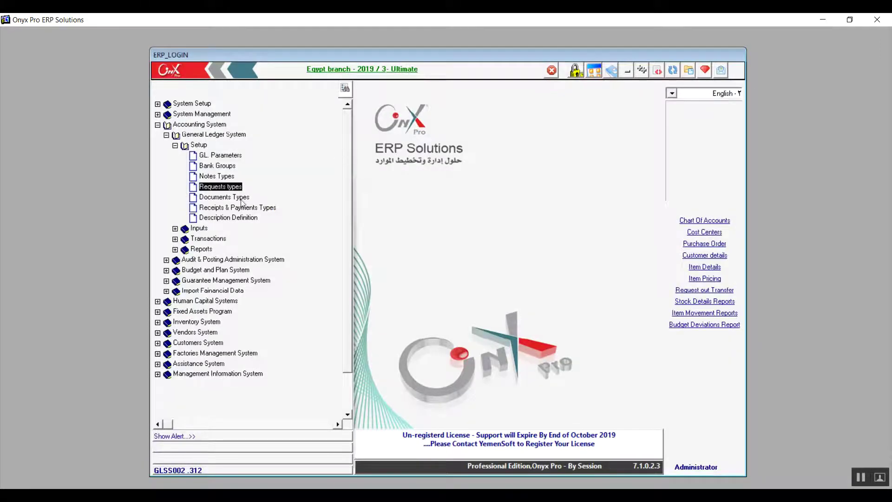
- Open the Documents Types screen, look through the list of existing voucher types and close it without choosing one
left_click(241, 199)
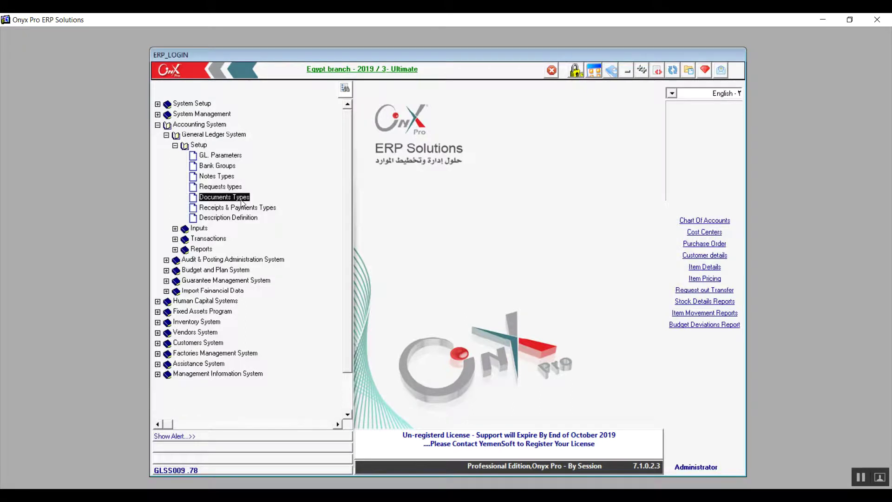
double_click(241, 201)
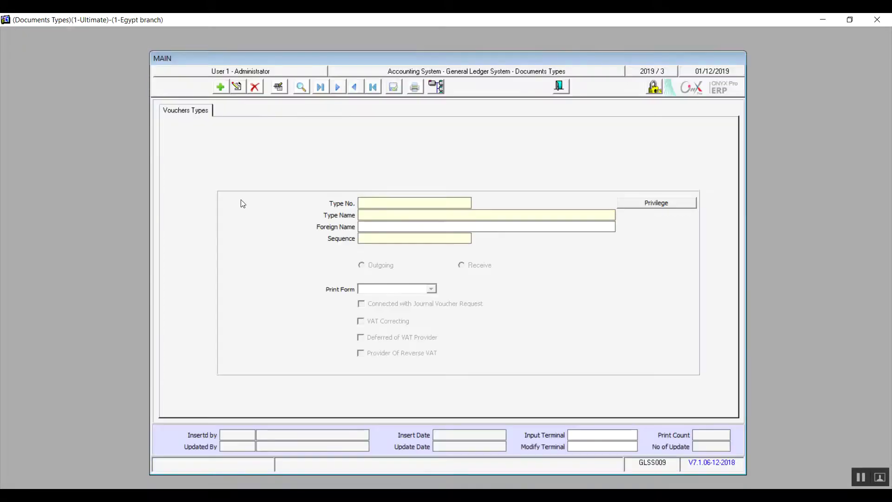
left_click(302, 88)
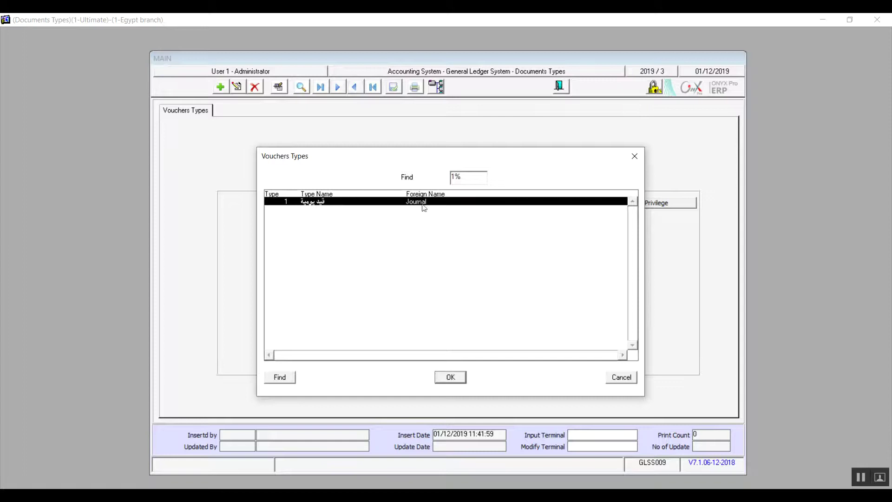
left_click(635, 158)
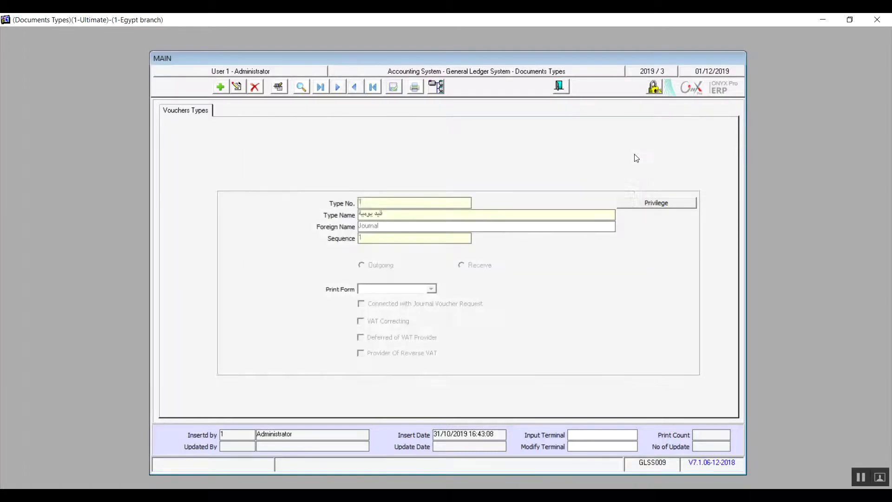
- Add a new document type with Closing journal as both its type name and its foreign name
left_click(221, 87)
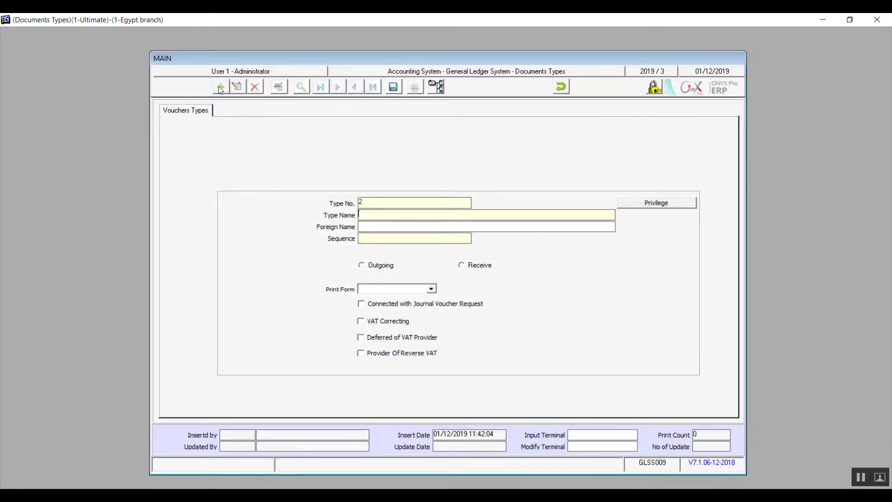
left_click(387, 215)
type("Clo")
type("urnal")
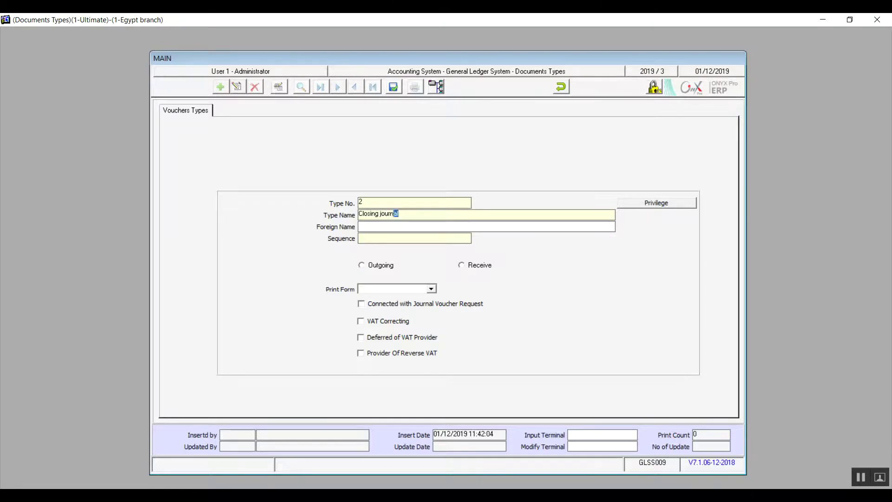
key("shift+Left")
key("shift+Left")
key("shift+Left")
key("shift+Left")
key("shift+Left")
key("shift+Left")
key("shift+Left")
key("shift+Left")
key("shift+Left")
key("shift+Left")
key("shift+Left")
key("shift+Left")
key("shift+Left")
key("Tab")
key("ctrl+v")
- Set the Closing journal type to Outgoing, check the available print forms and leave the print form blank
left_click(372, 268)
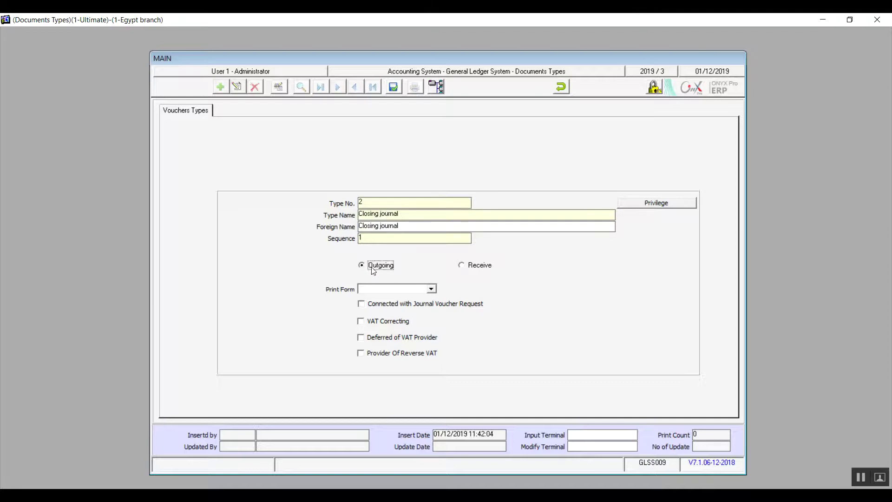
left_click(462, 267)
left_click(361, 266)
left_click(432, 289)
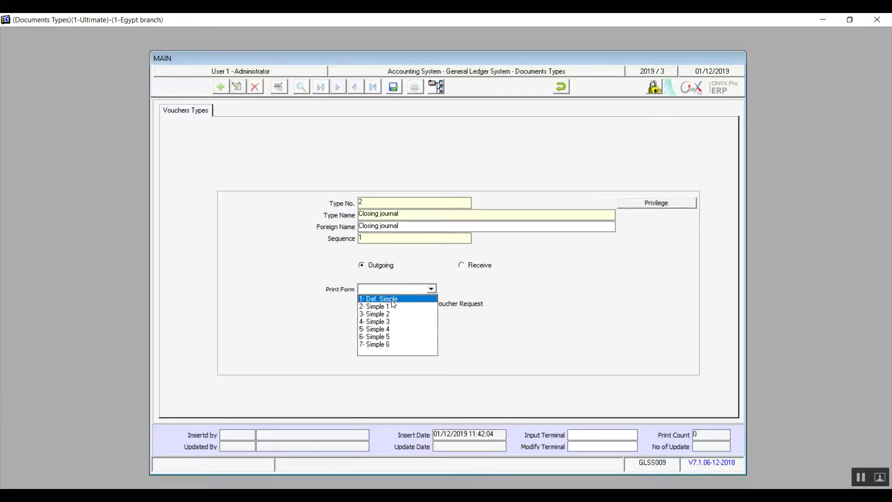
left_click(377, 353)
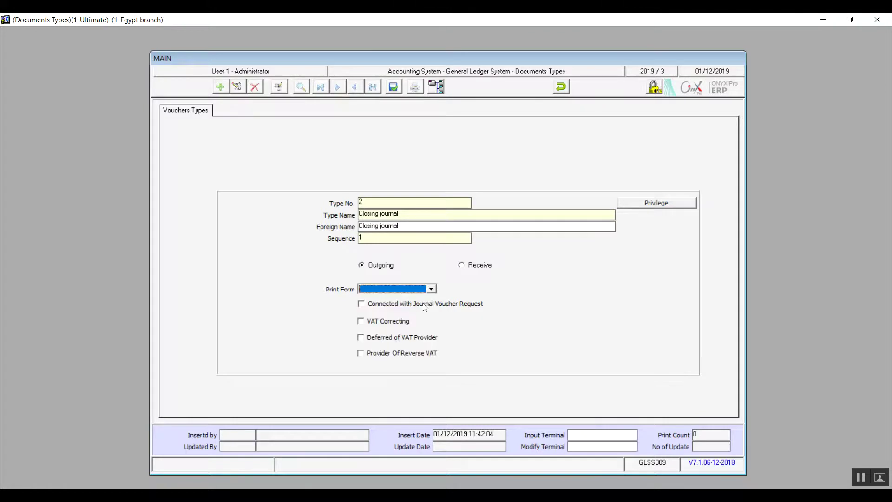
left_click(432, 289)
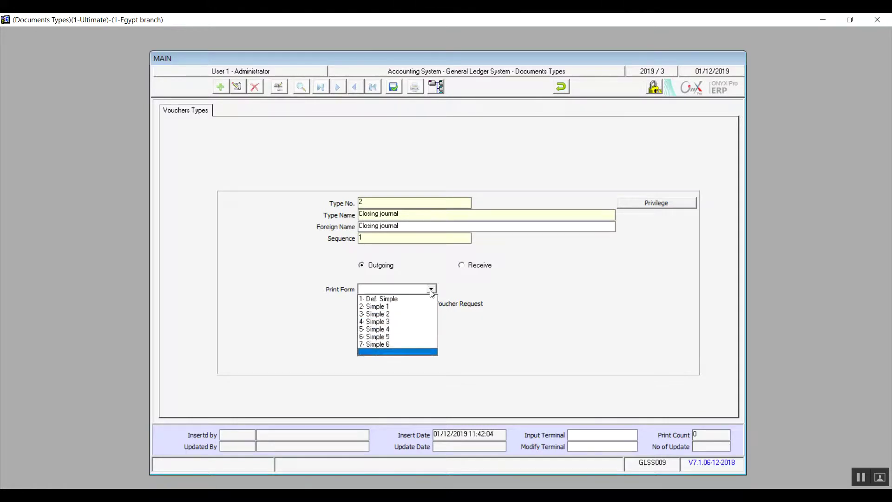
left_click(383, 353)
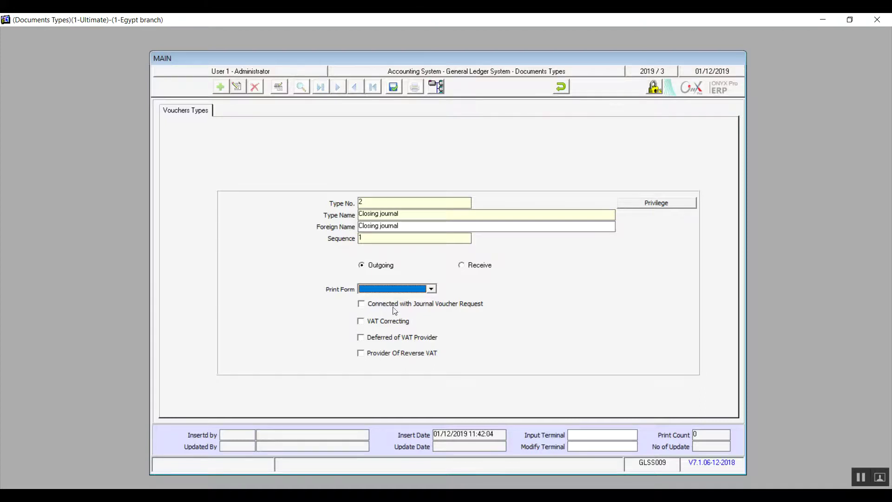
- Enable Connected with Journal Voucher Request with all VAT options off, then save the document type and leave the Documents Types screen
left_click(371, 306)
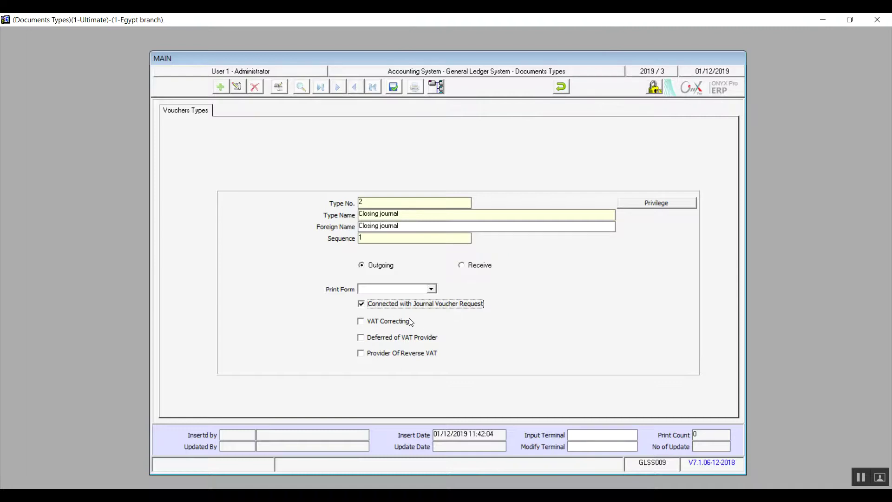
left_click(362, 322)
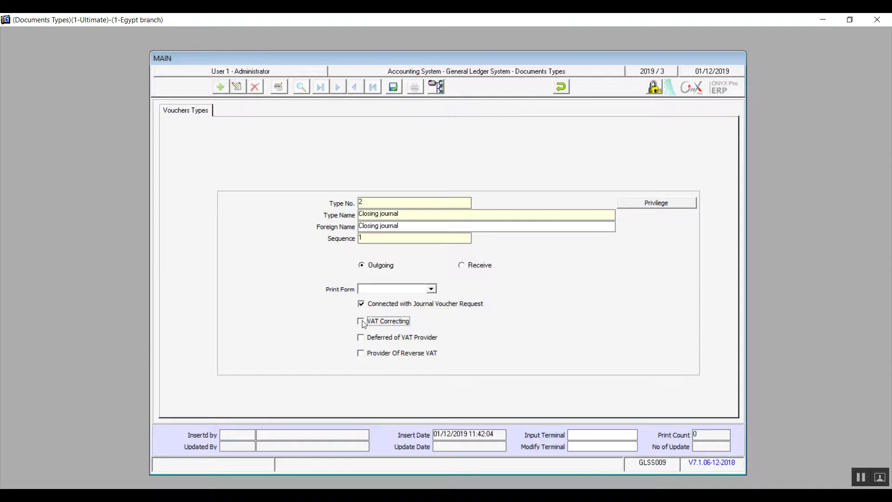
left_click(361, 338)
left_click(362, 354)
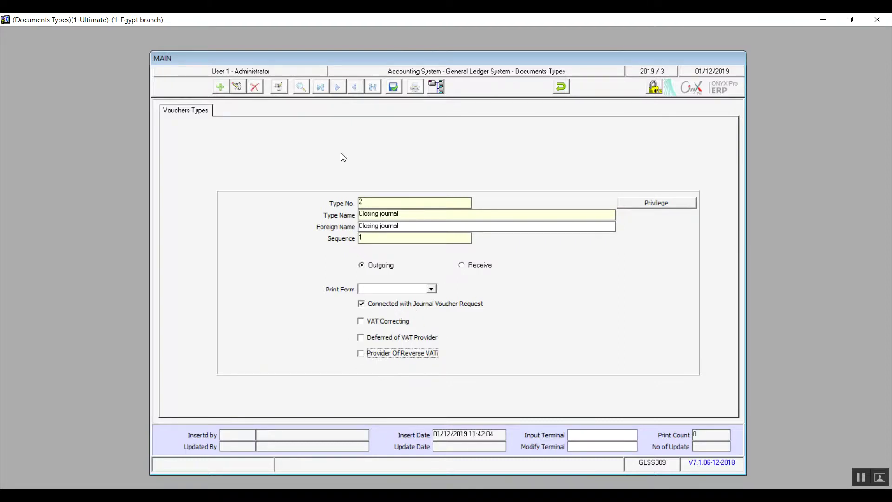
left_click(399, 92)
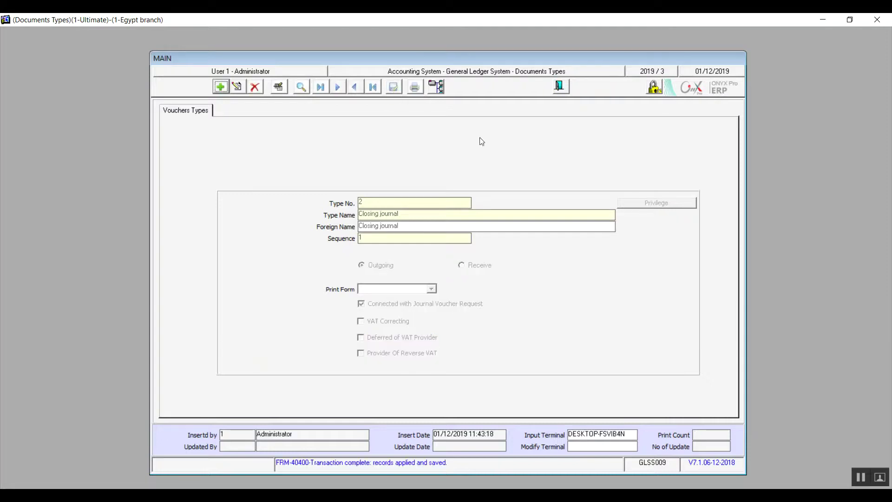
left_click(559, 85)
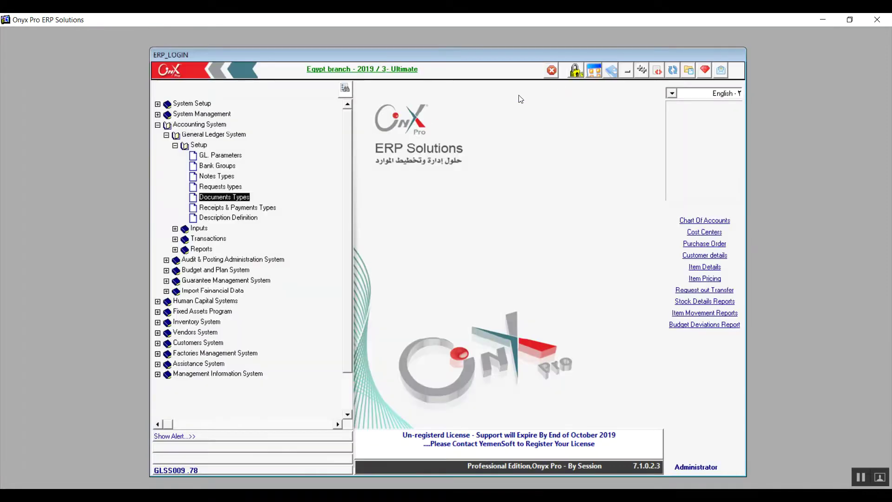
- Open the Receipts & Payments Types screen, look through the existing receipt and payment voucher types and cancel the list
double_click(247, 208)
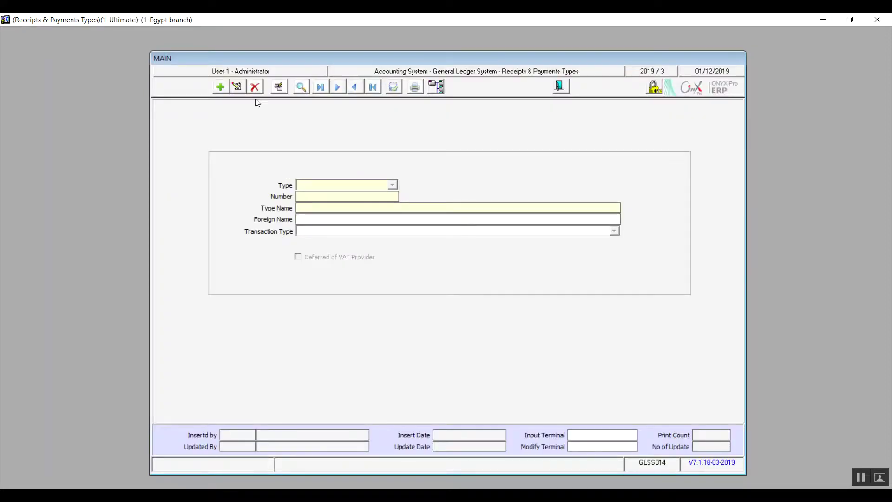
left_click(304, 90)
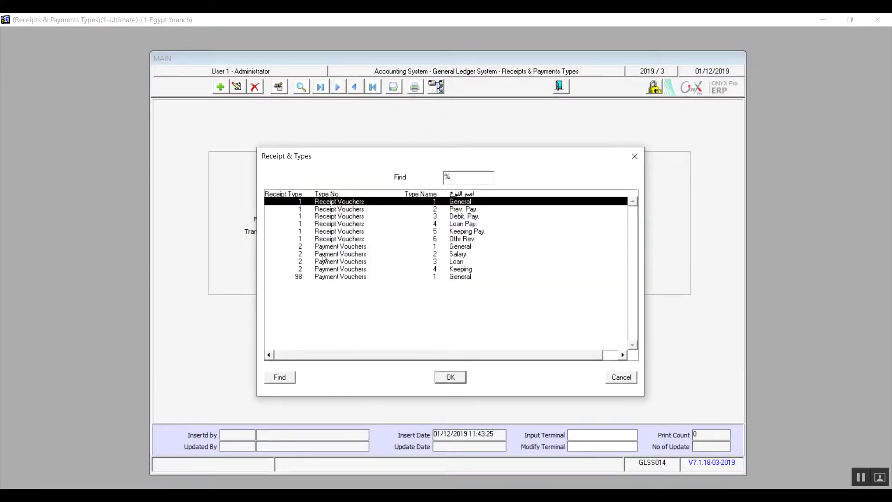
key("Down")
key("Down")
key("Down")
key("Down")
key("Down")
key("Down")
key("Down")
key("Down")
key("Down")
key("Down")
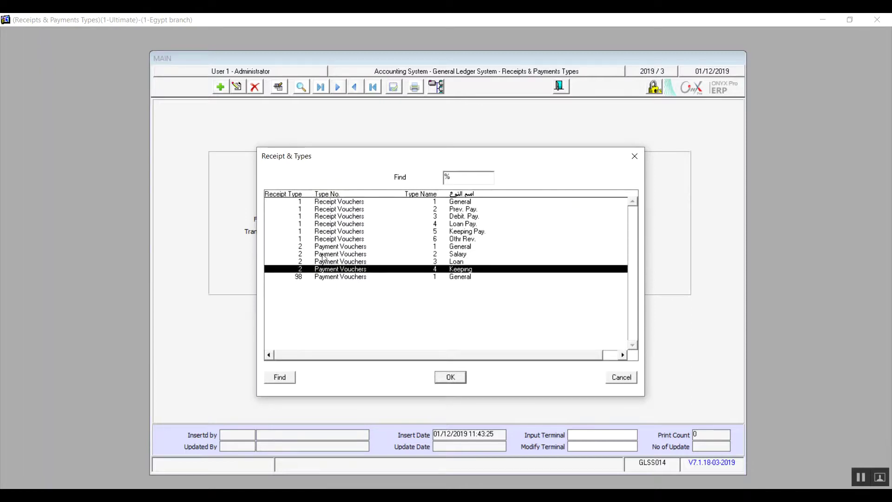
key("Up")
key("Up")
key("Up")
key("Up")
key("Up")
key("Up")
key("Up")
key("Up")
key("Up")
key("Up")
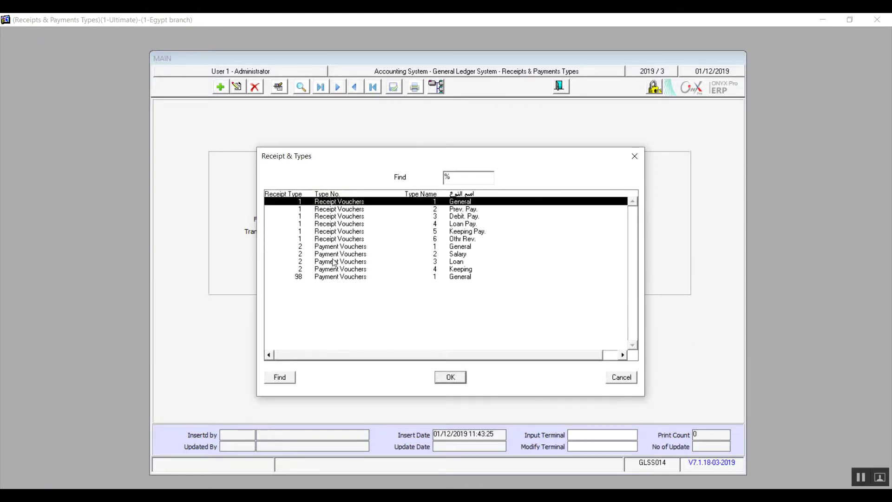
left_click(621, 378)
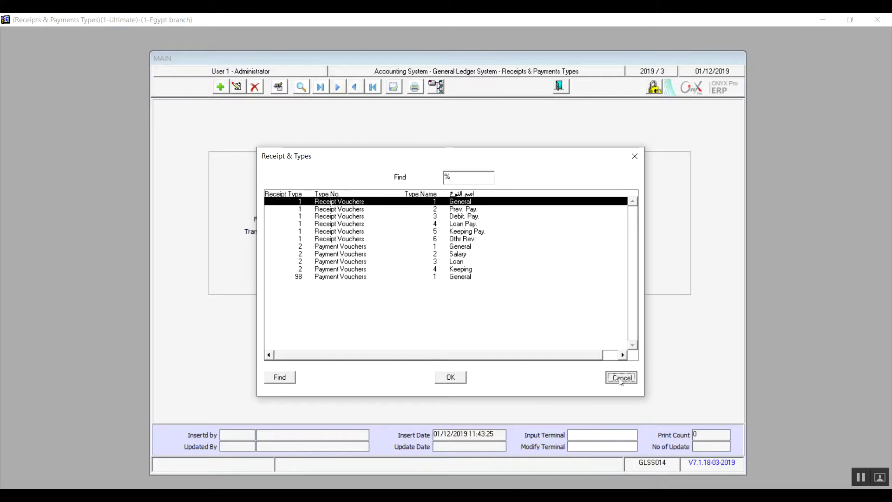
- Add a new type under 1- Receipt with receipt from vendor as both its type name and its foreign name
left_click(221, 86)
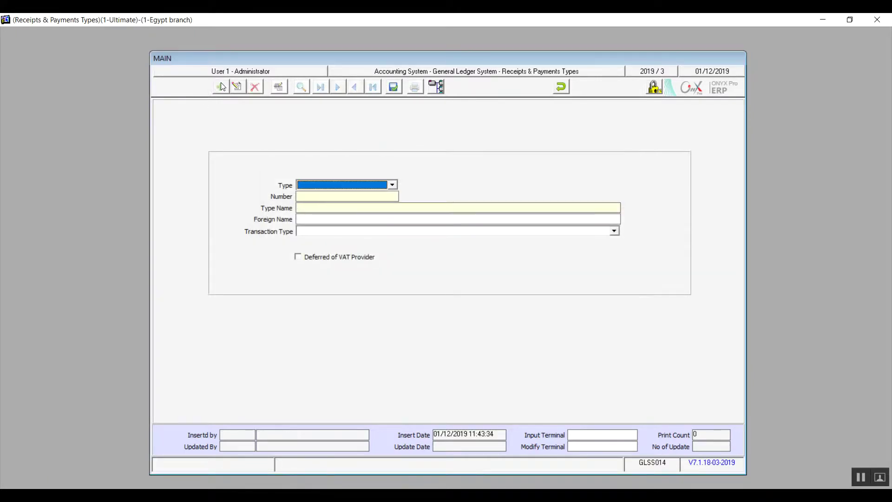
left_click(393, 185)
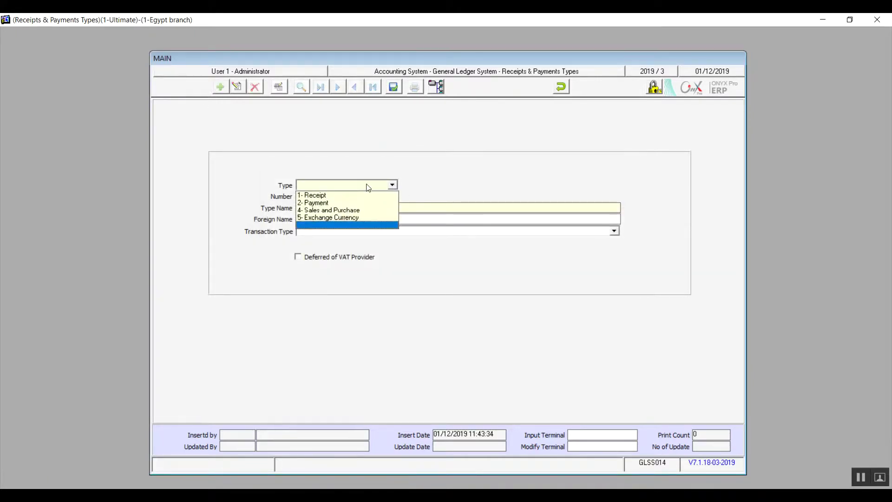
left_click(323, 196)
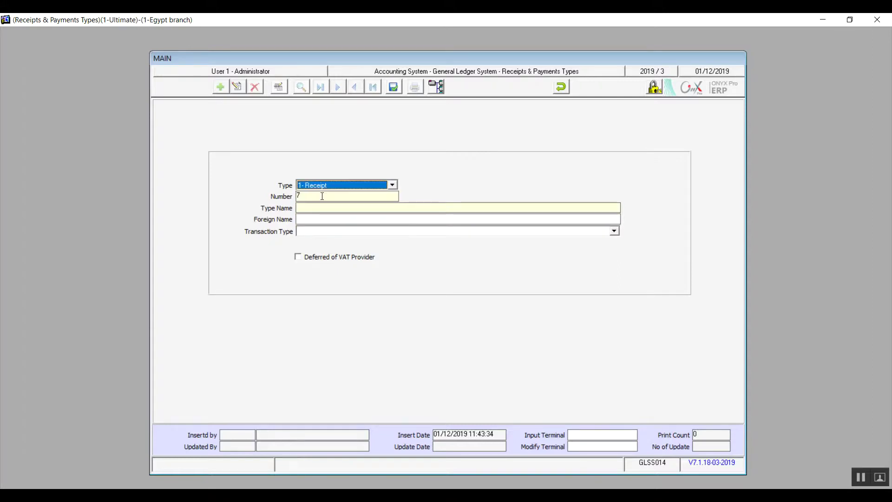
left_click(321, 207)
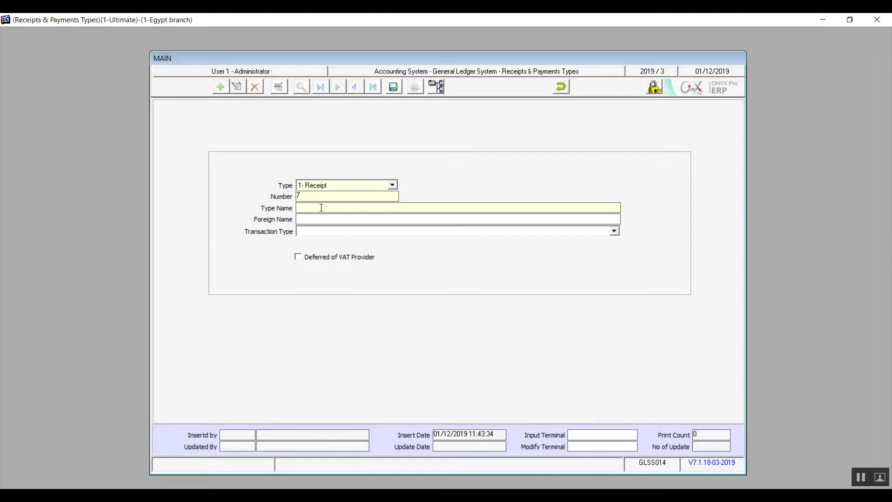
type("receipt from vendor")
key("ctrl+shift+Left")
key("ctrl+shift+Left")
key("ctrl+shift+Left")
key("ctrl+c")
key("Tab")
key("ctrl+v")
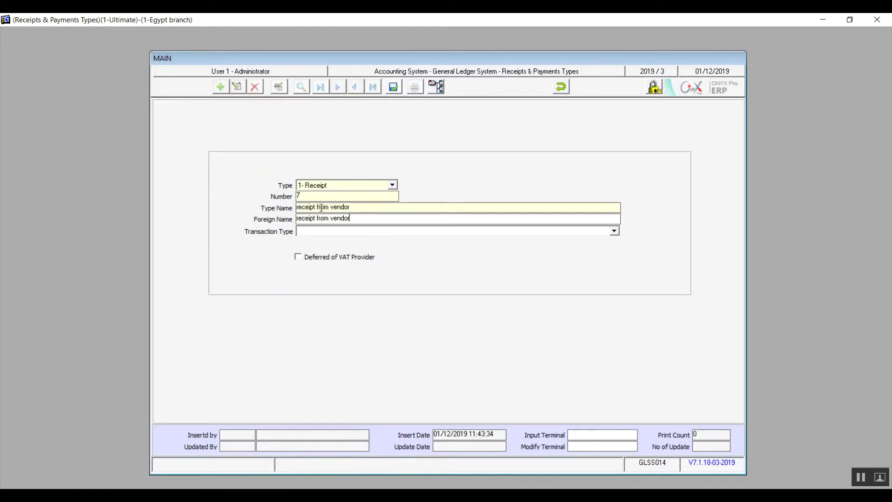
- Set the transaction type to 1- Vendor In Advance Paid with Deferred of VAT Provider enabled, save the record and leave the screen
left_click(614, 232)
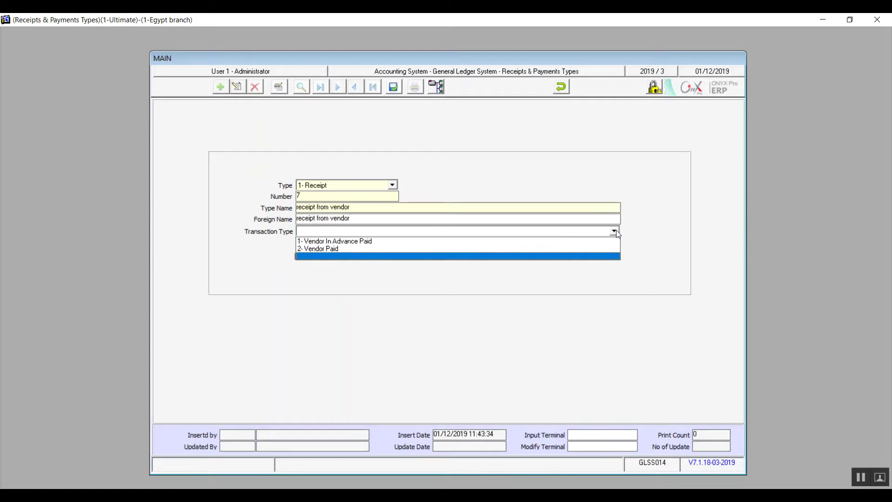
left_click(374, 242)
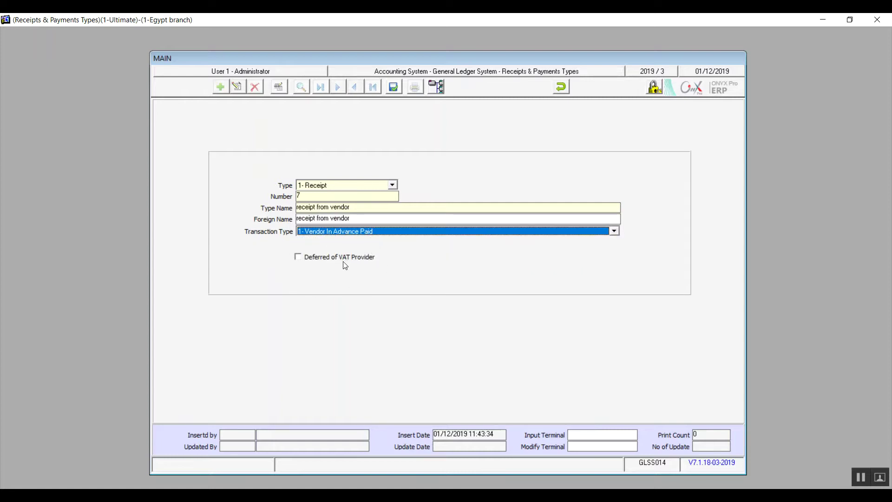
left_click(305, 261)
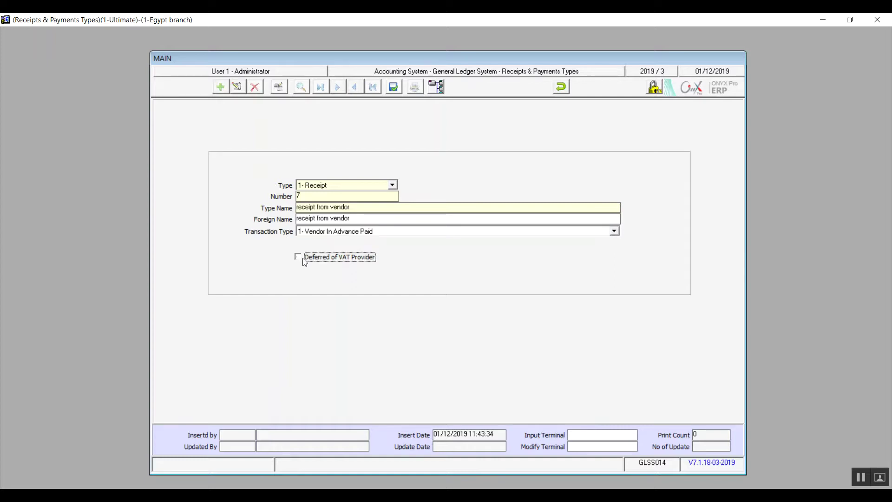
left_click(304, 261)
left_click(392, 87)
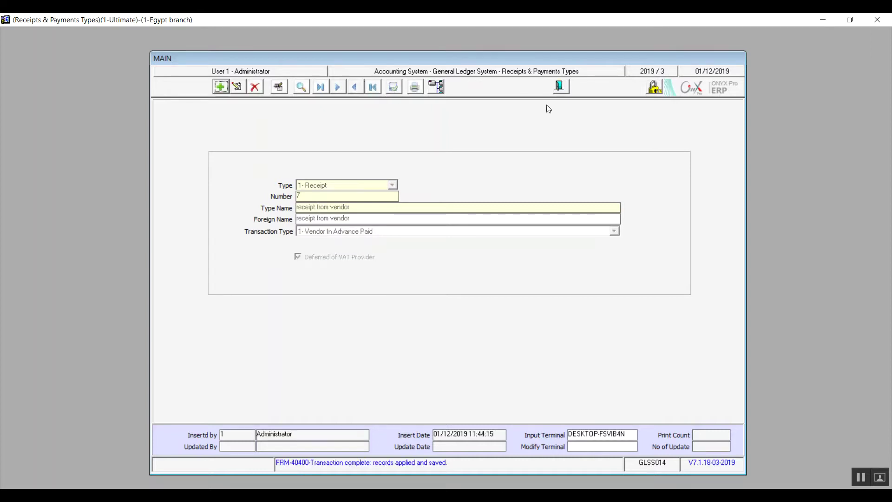
left_click(558, 88)
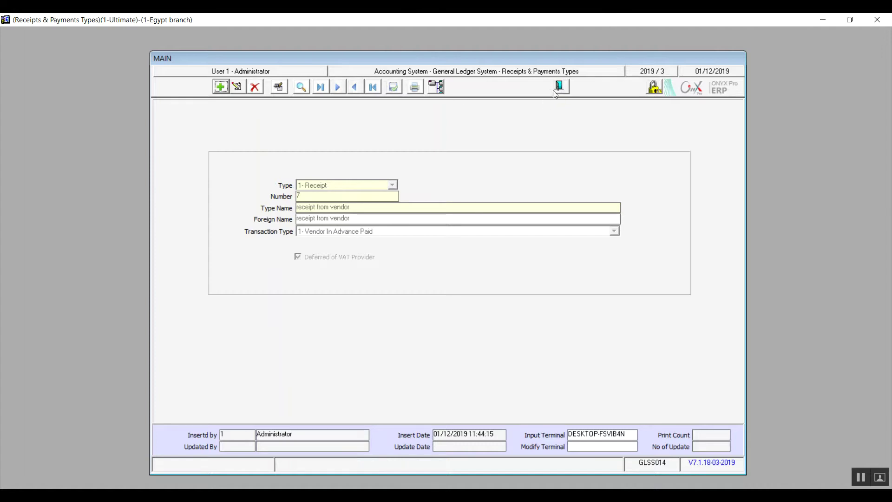
left_click(560, 87)
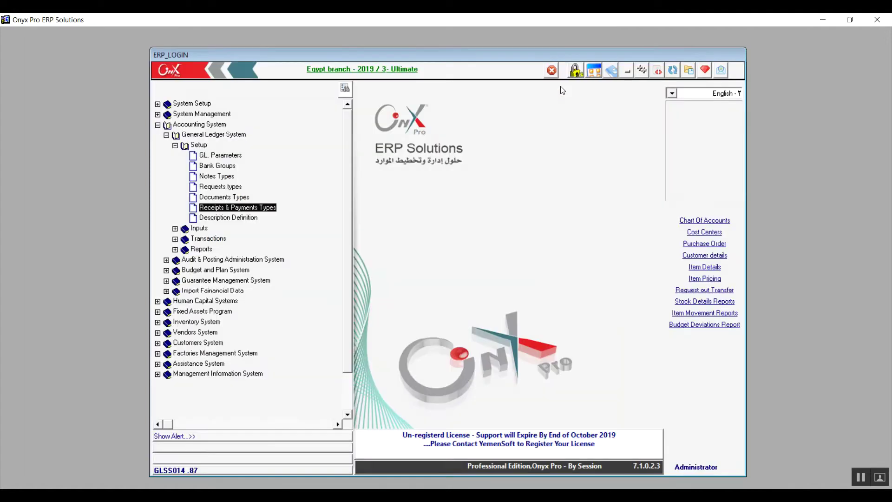
- Open the Description Definition screen and add a new record with Pay for vendor as both its description and its foreign name
left_click(246, 219)
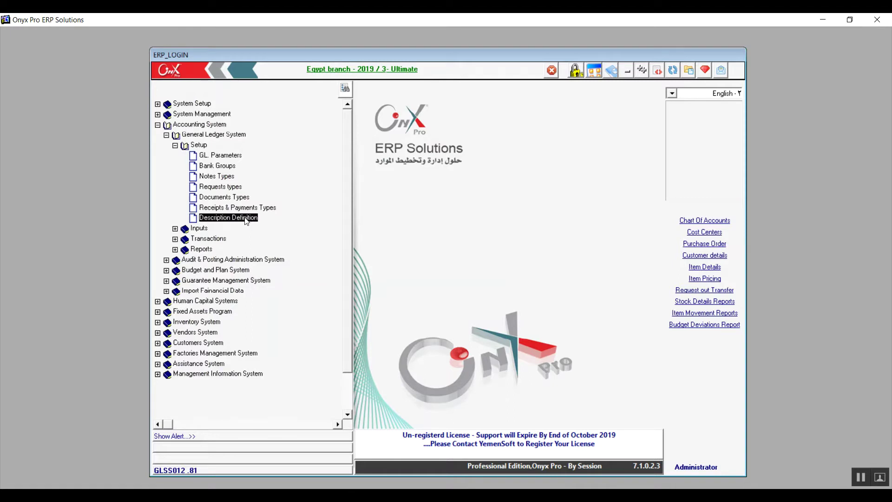
double_click(245, 220)
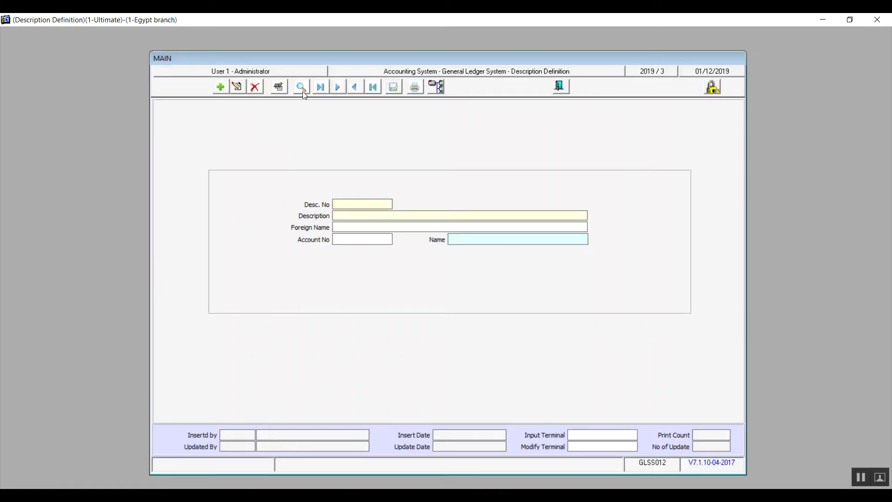
left_click(219, 90)
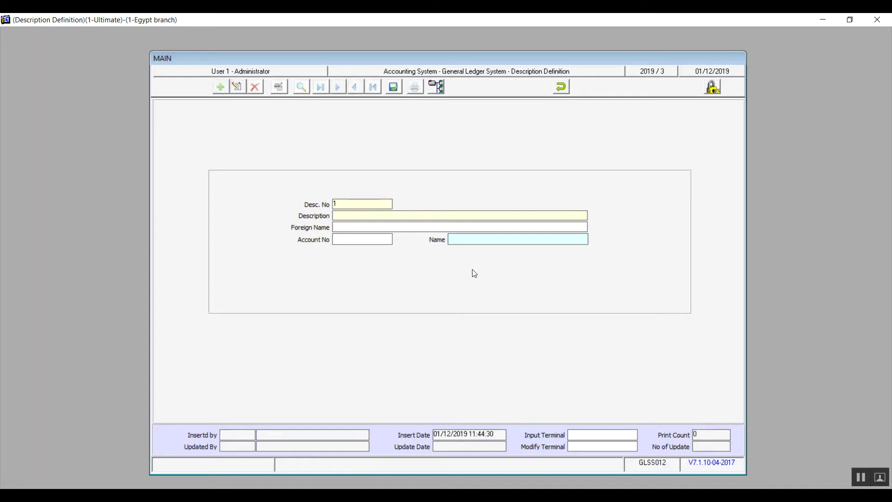
type("Pay for vendo")
key("shift+Left")
key("shift+Left")
key("shift+Left")
key("shift+Left")
key("shift+Left")
key("shift+Left")
key("shift+Left")
key("shift+Left")
key("shift+Left")
key("shift+Left")
key("shift+Left")
key("shift+Left")
key("Tab")
key("ctrl+v")
- Link the description to the QNB - EGP 1 account from the Chart Of Account list and save the record
left_click(370, 239)
double_click(370, 239)
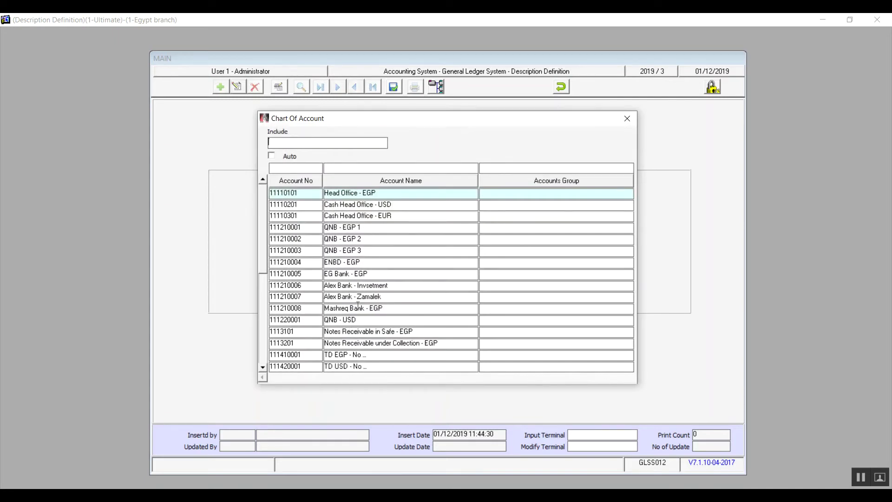
left_click(342, 226)
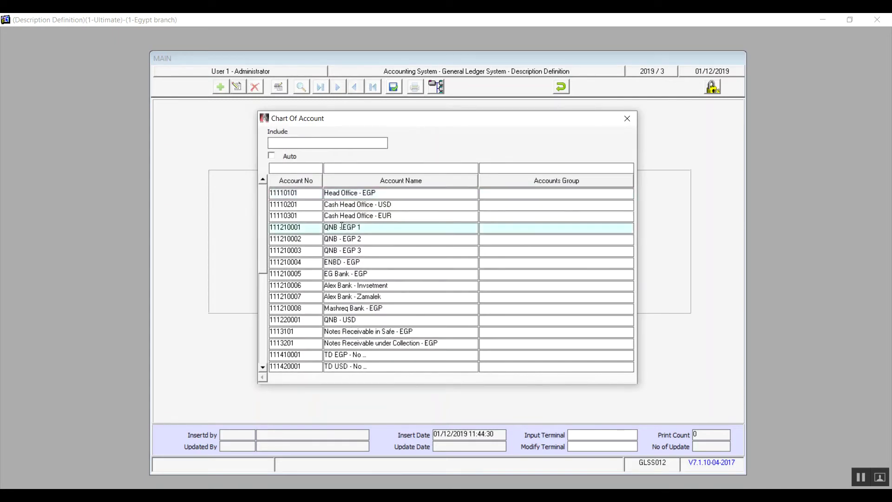
double_click(342, 227)
key("Tab")
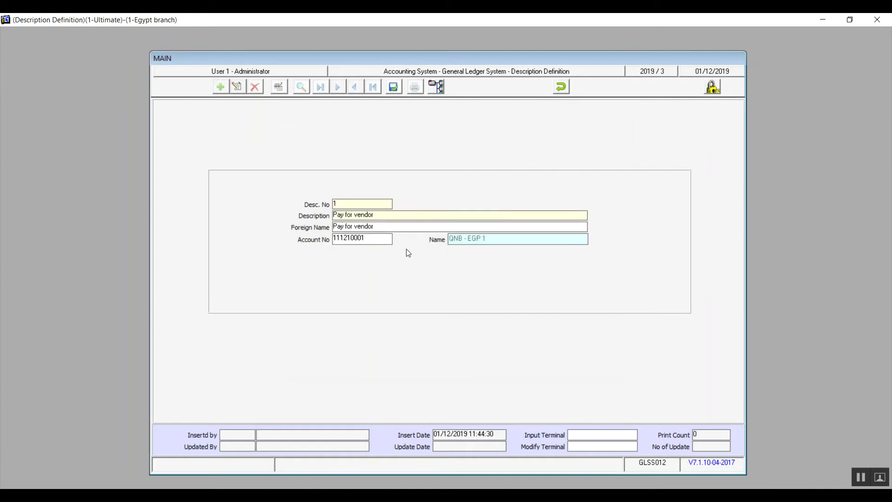
left_click(395, 86)
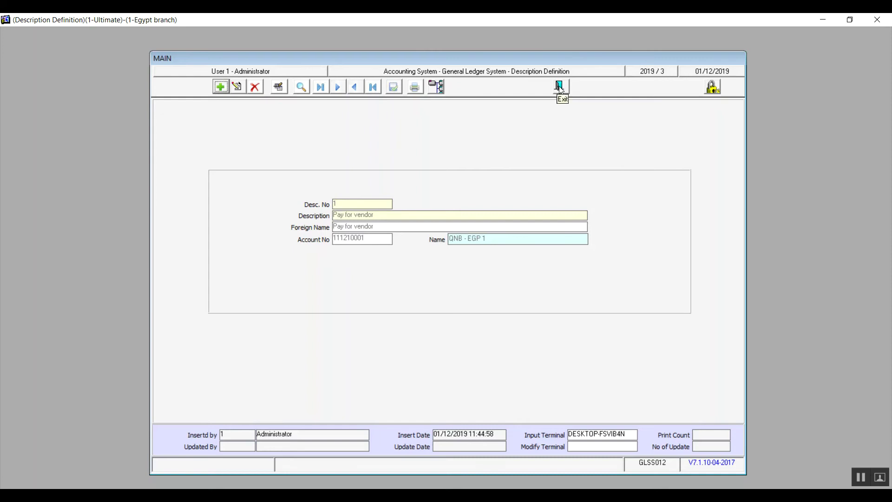
- Leave the Description Definition screen and collapse the General Ledger System and Accounting System branches
left_click(560, 88)
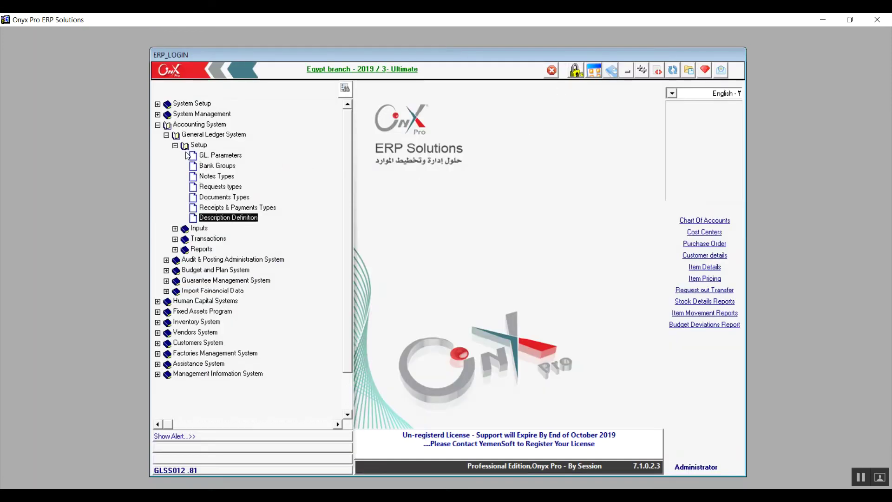
left_click(166, 135)
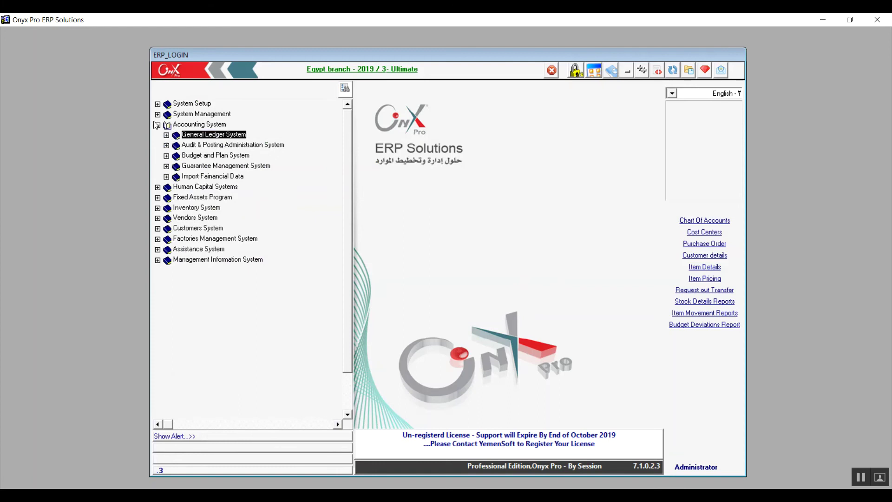
left_click(157, 125)
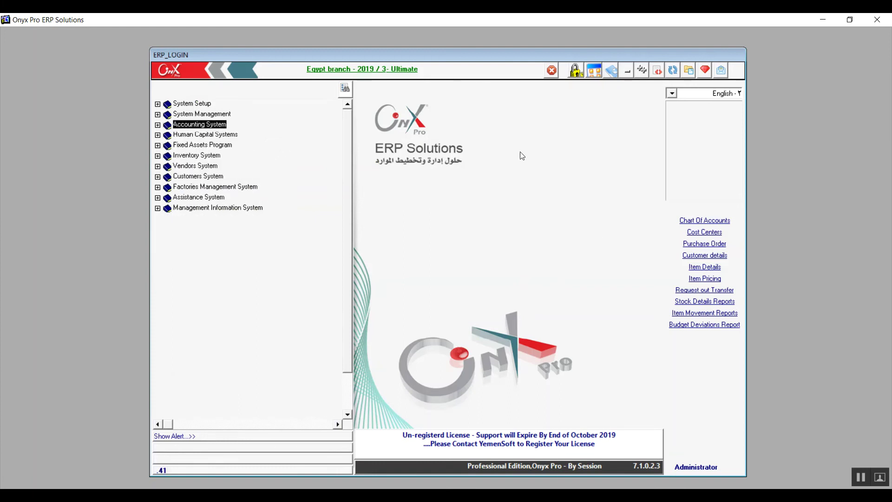